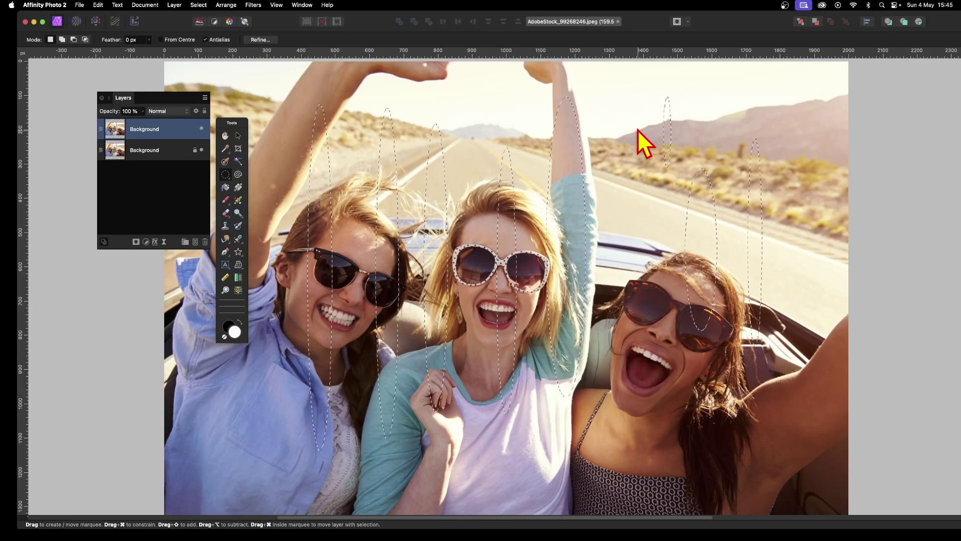
Step: Go back to the original convertible photo on its lone Background layer and clear all marquees
left_click_drag(634, 122, 639, 250)
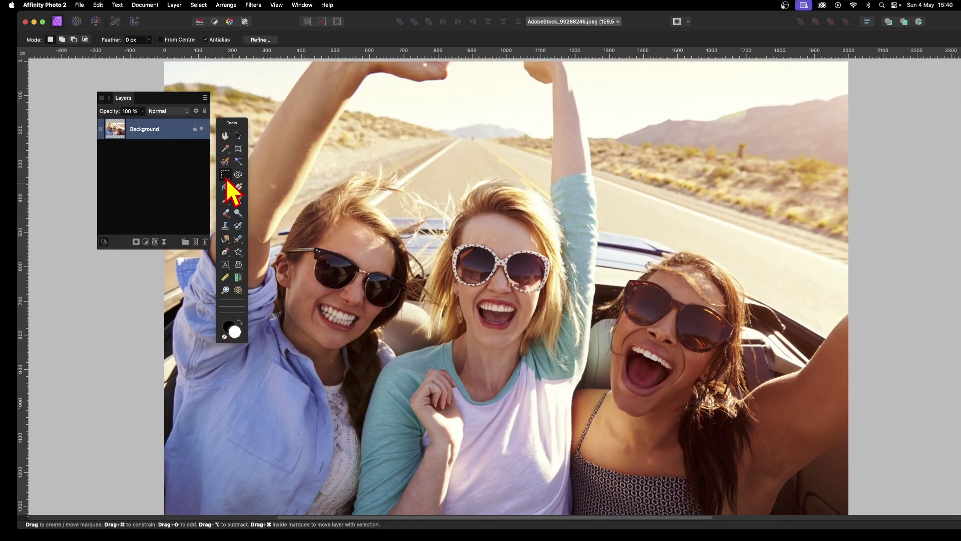
Step: With the Rectangular Marquee, add six tall vertical strips of varying widths across the three women
left_click_drag(228, 181, 256, 176)
left_click_drag(331, 103, 357, 486)
left_click_drag(380, 97, 408, 430)
left_click_drag(431, 98, 439, 447)
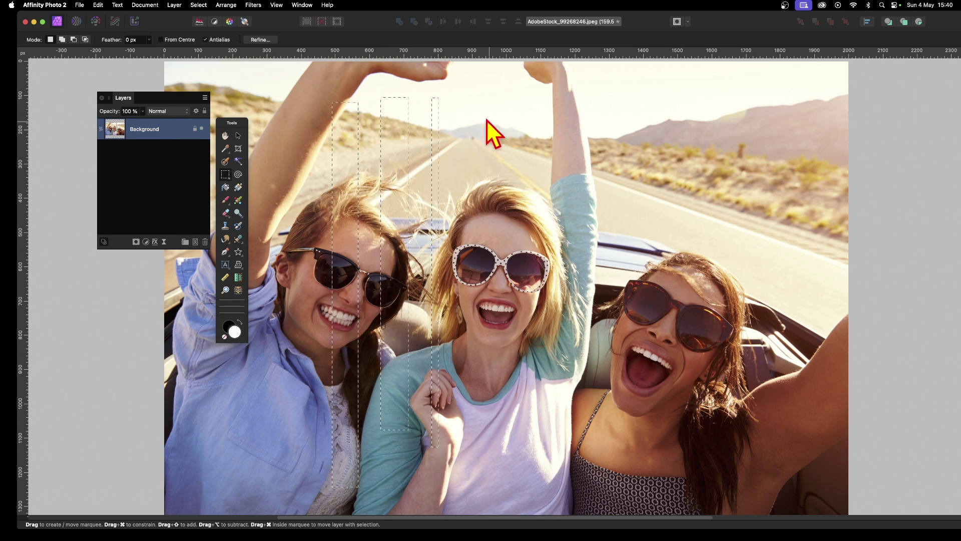
left_click_drag(466, 95, 484, 454)
left_click_drag(526, 106, 531, 389)
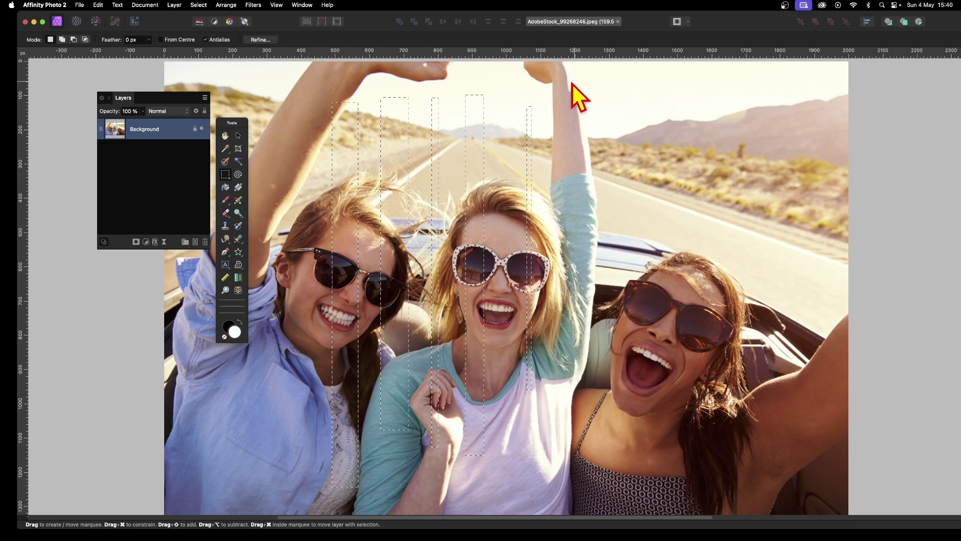
left_click_drag(561, 85, 614, 405)
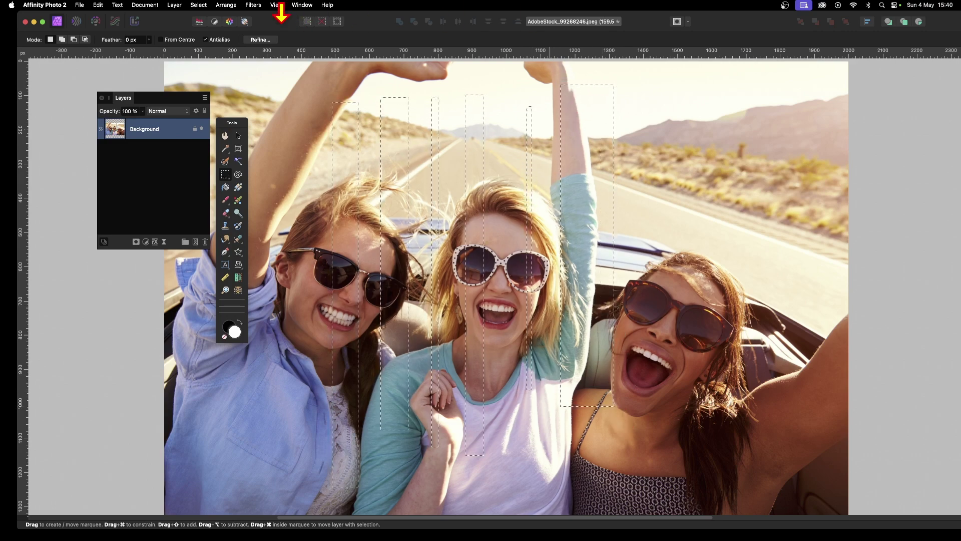
Step: Invert the selection to outside the strips, inpaint that area, then undo the inpaint
left_click(198, 5)
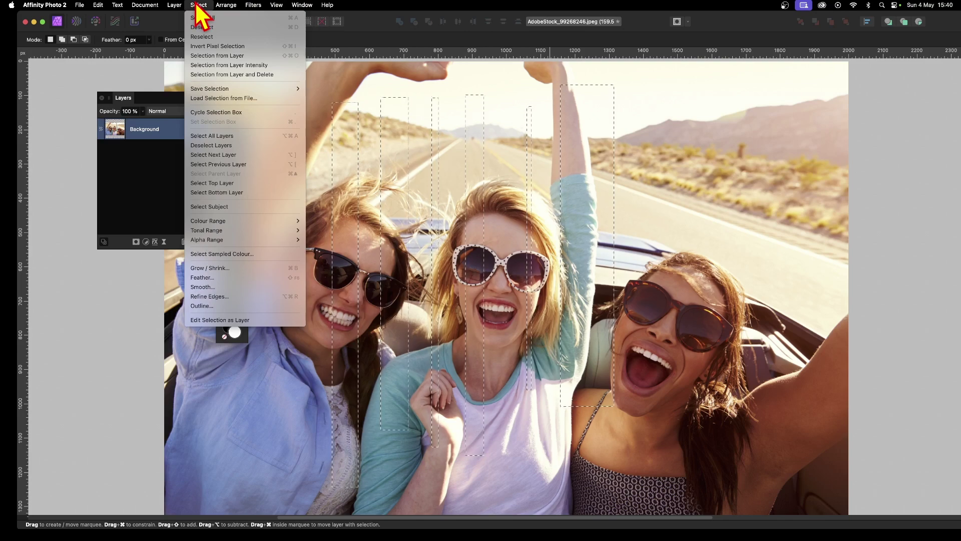
left_click(207, 46)
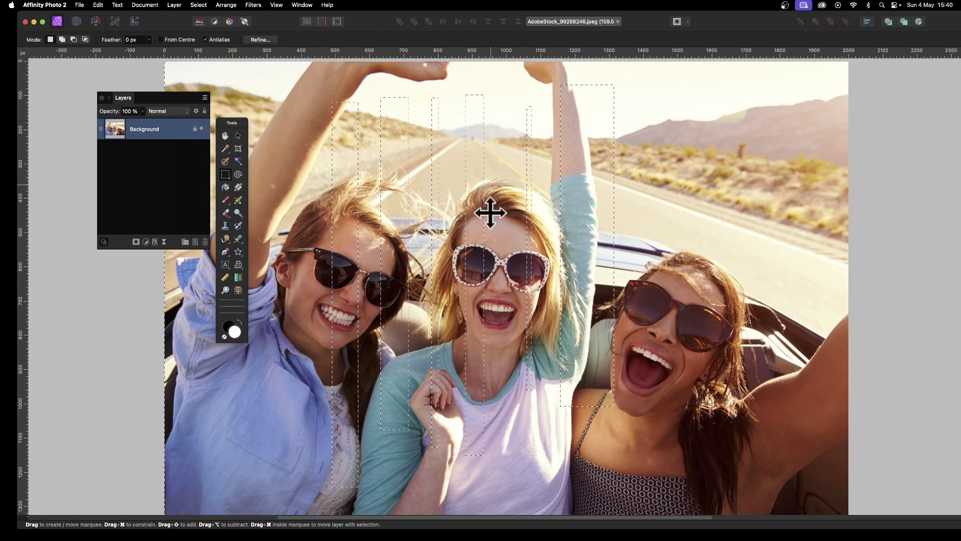
left_click(99, 5)
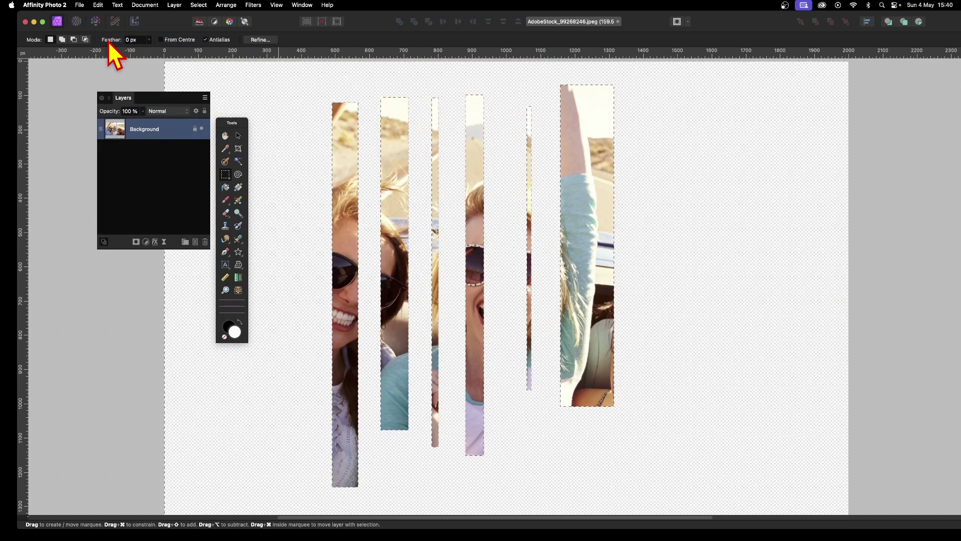
left_click(98, 5)
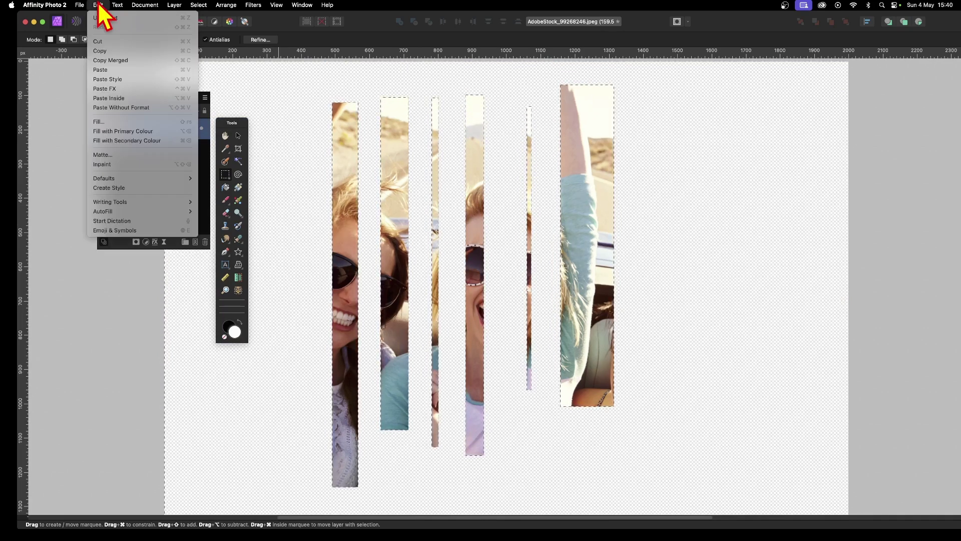
left_click(118, 163)
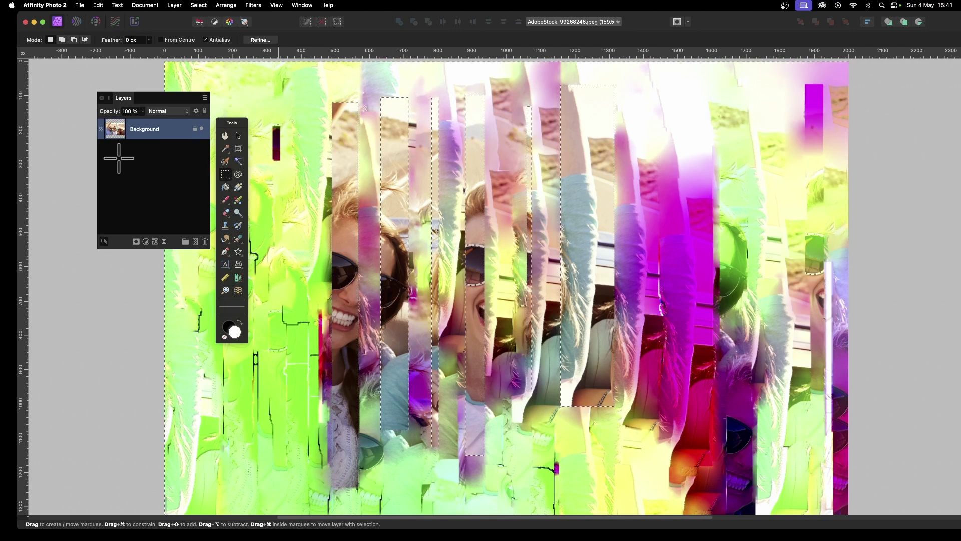
key("super+z")
key("super+z")
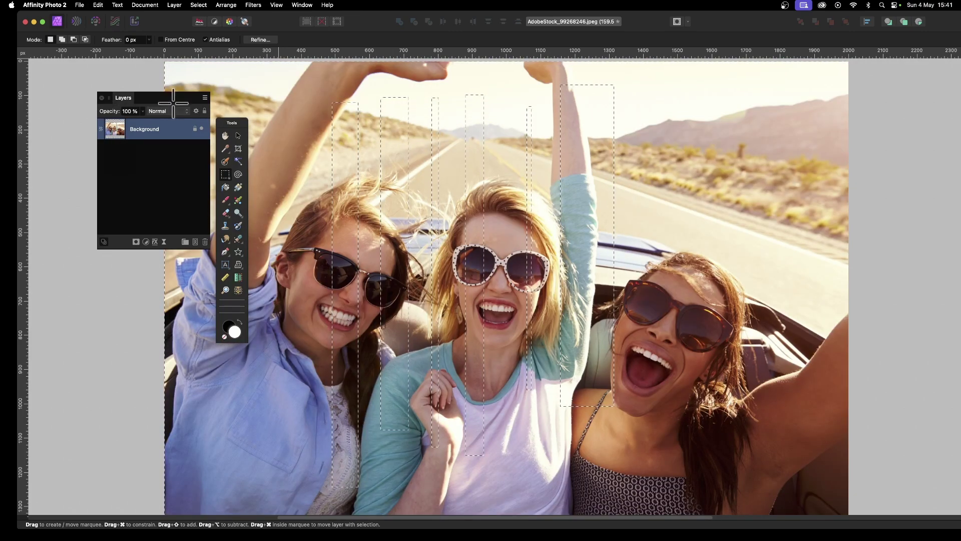
Step: Undo the inversion, then re-invert around the shifted strips, cut the outside and inpaint it
key("super+z")
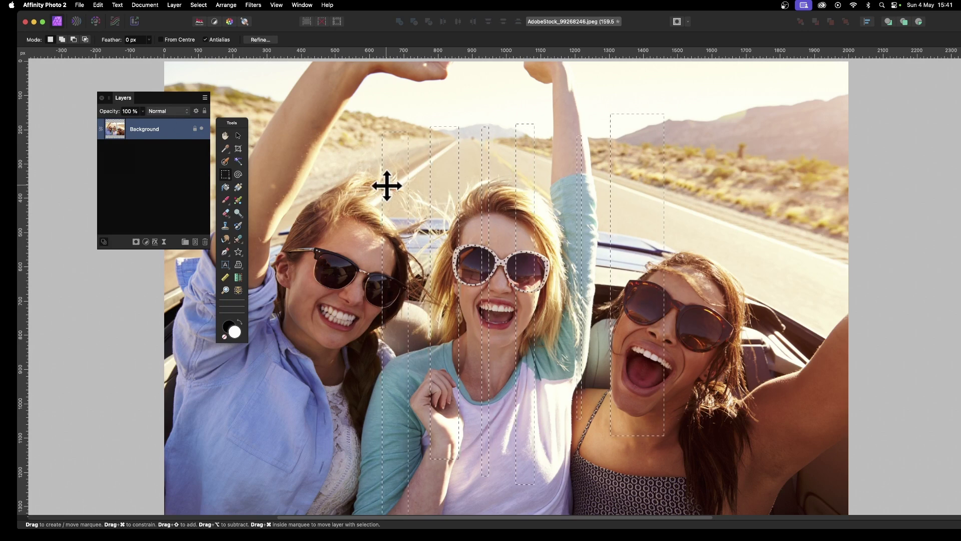
left_click(198, 6)
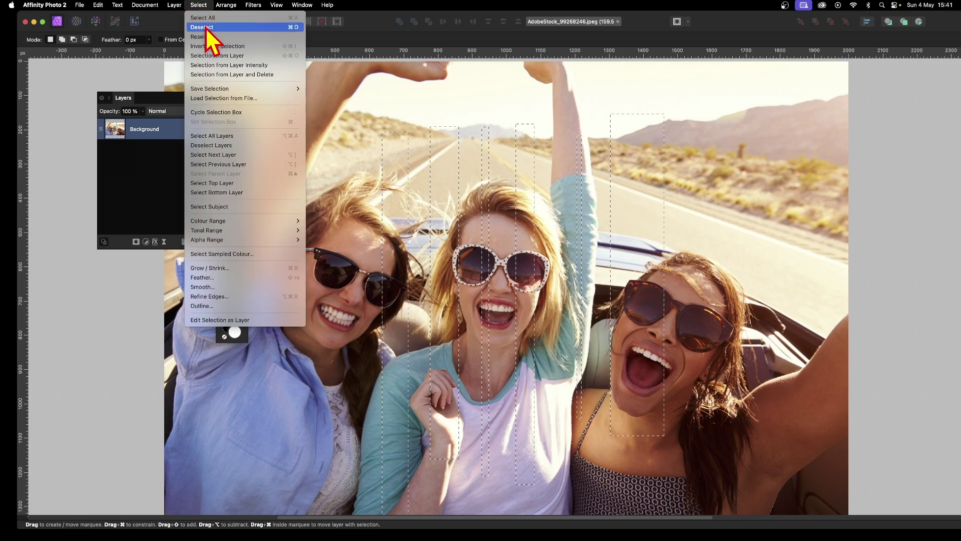
left_click(210, 46)
left_click(99, 5)
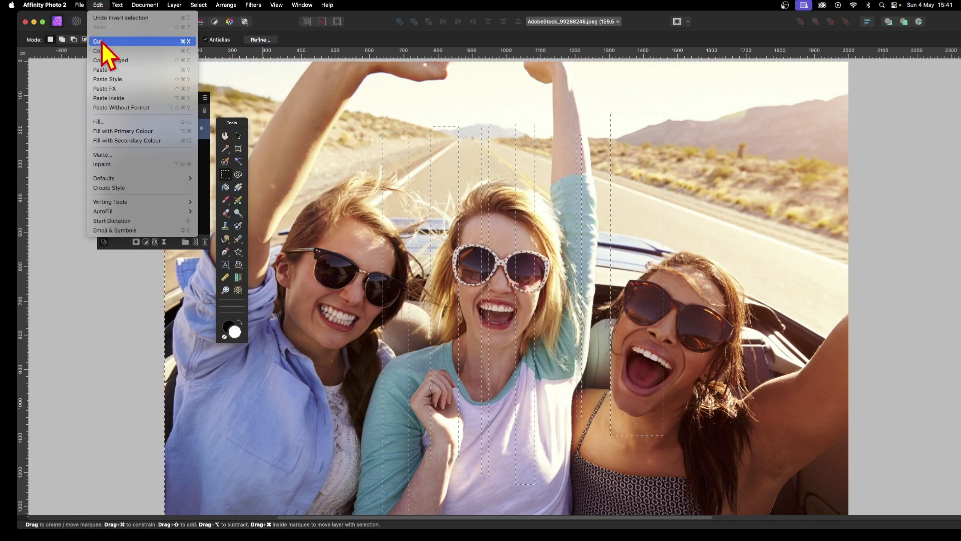
left_click(102, 41)
left_click(98, 5)
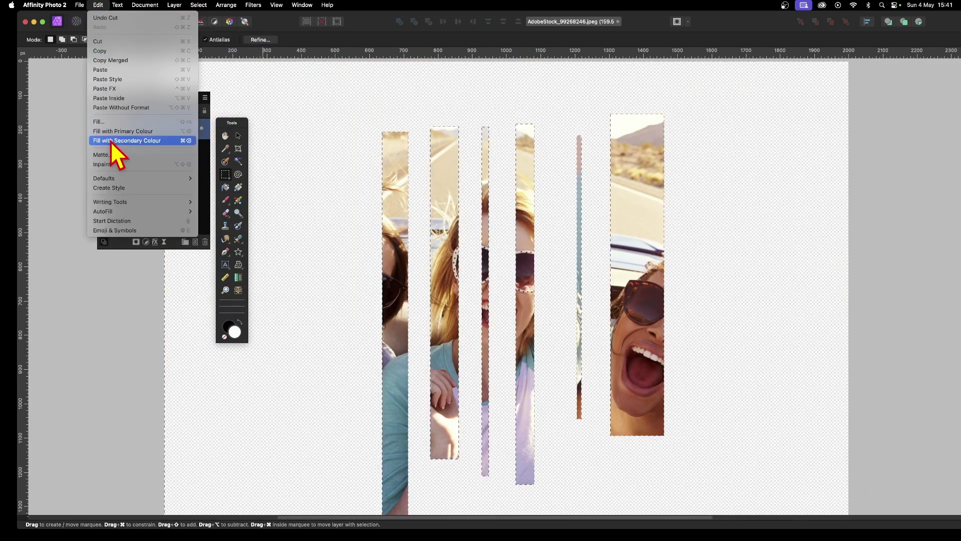
left_click(110, 164)
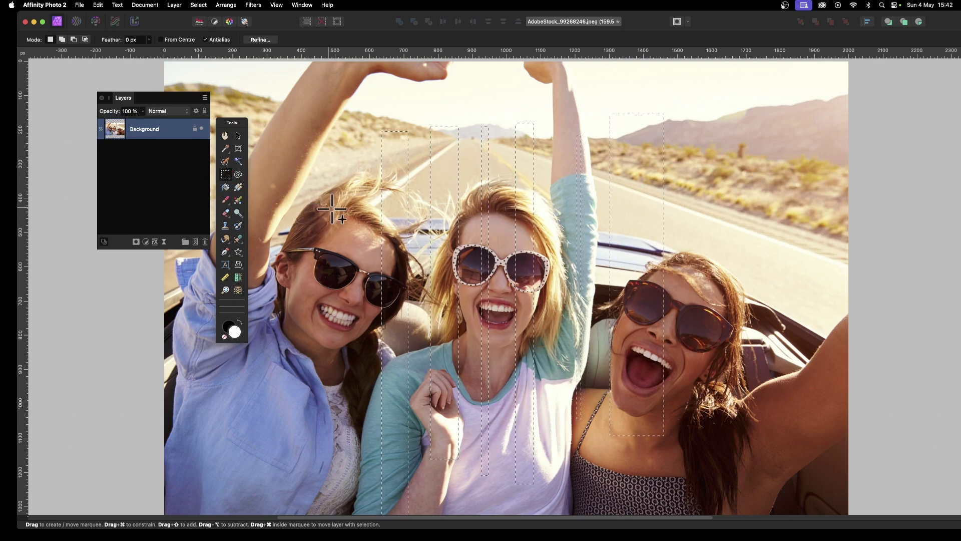
Step: Add five thin horizontal bands across the vertical strips, from the faces down to near the bottom
left_click_drag(307, 204, 745, 220)
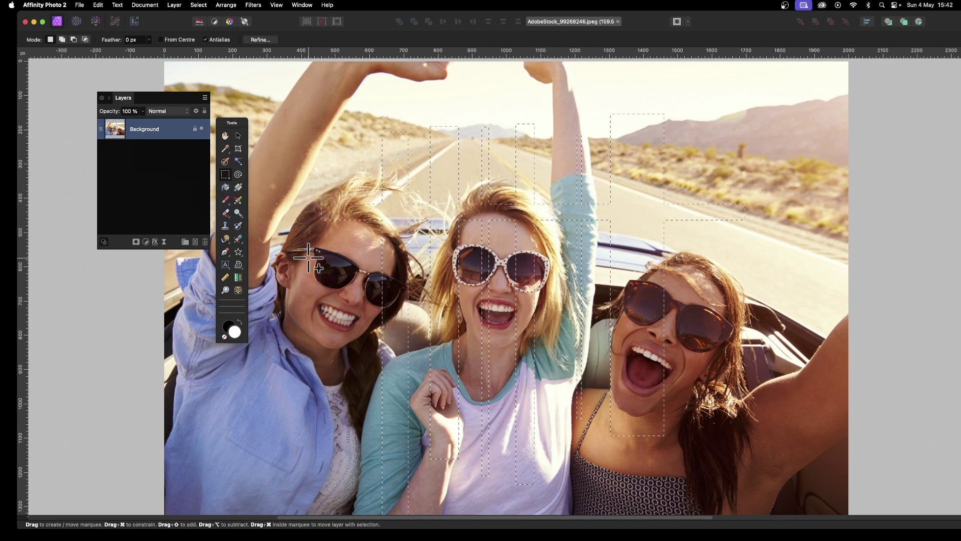
left_click_drag(308, 258, 748, 257)
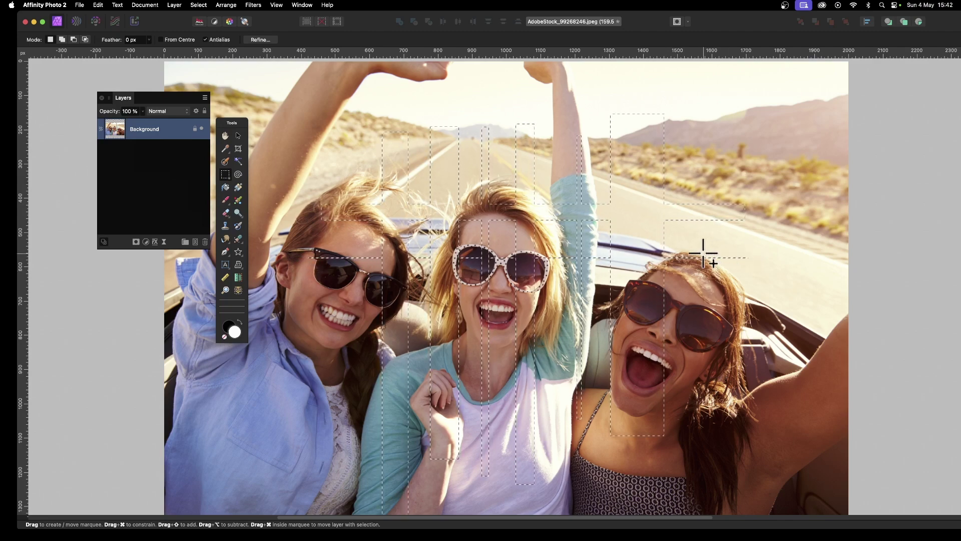
left_click_drag(338, 290, 732, 303)
left_click_drag(323, 340, 756, 361)
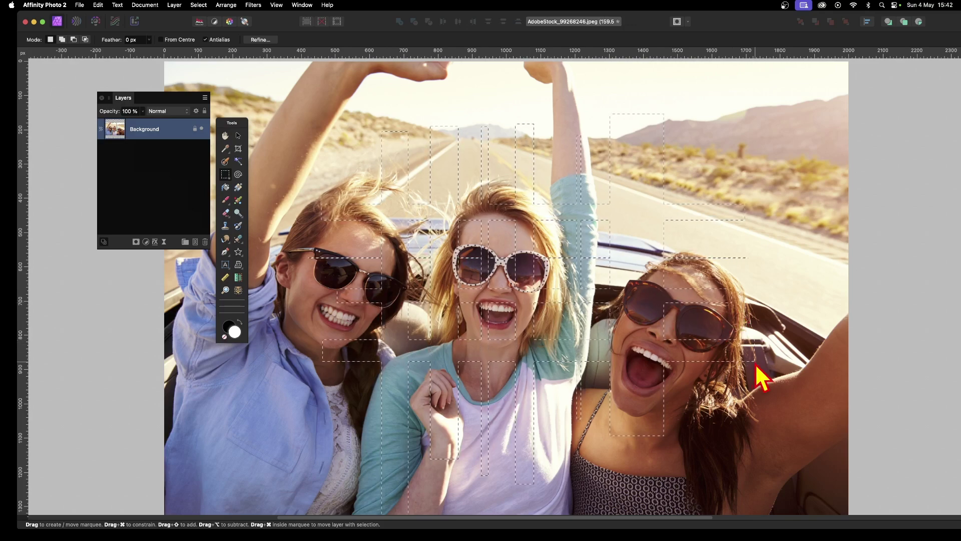
left_click_drag(313, 386, 725, 403)
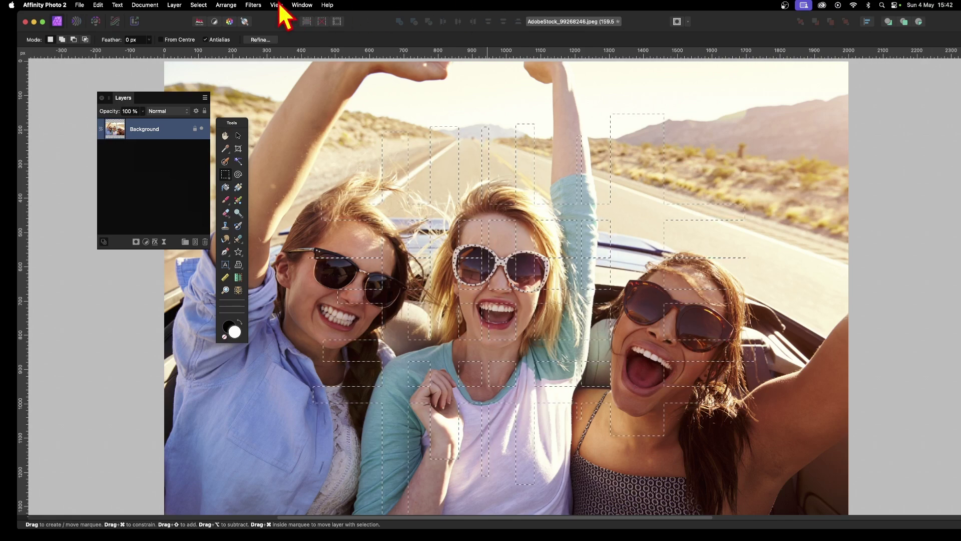
Step: Invert the grid selection, cut and inpaint the outside area, then undo the inpaint
left_click(201, 5)
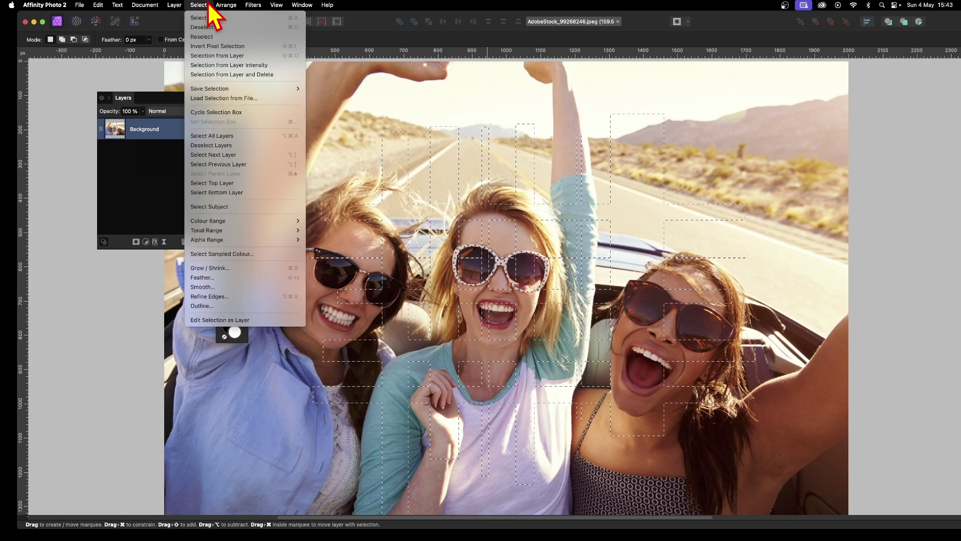
left_click(216, 46)
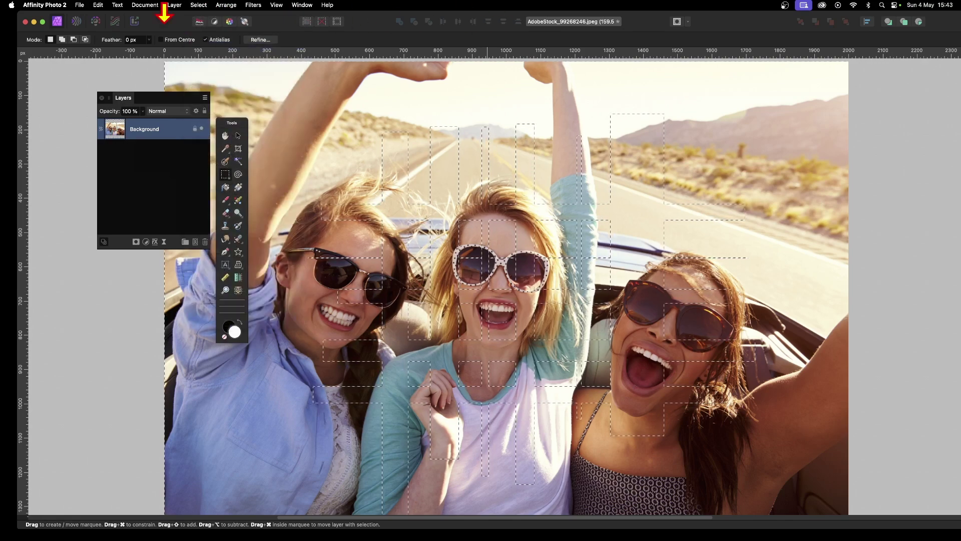
left_click(97, 5)
left_click(101, 41)
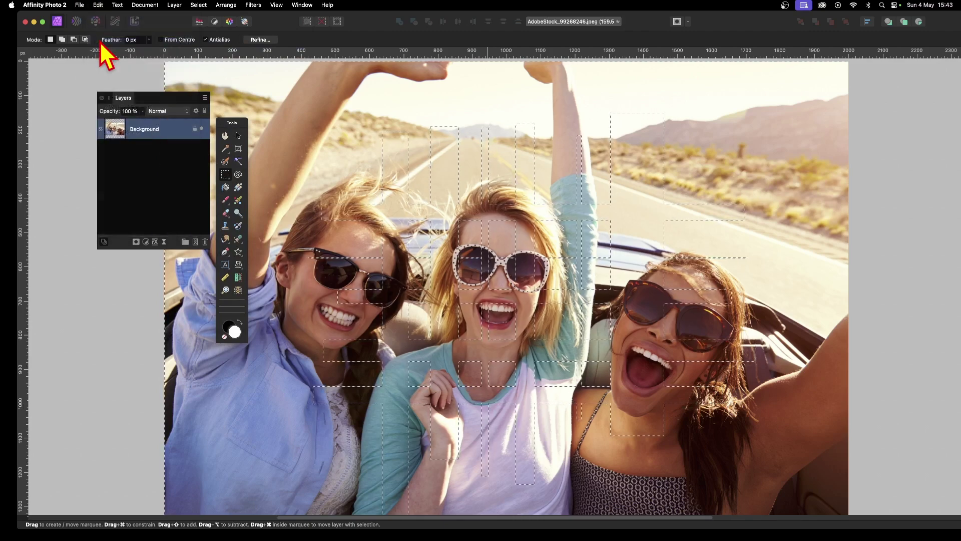
left_click(99, 5)
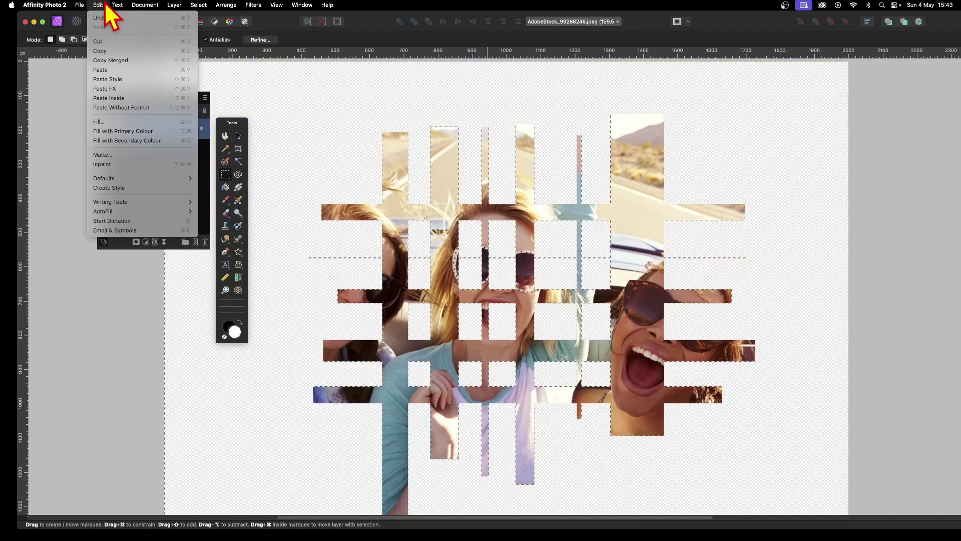
left_click(115, 164)
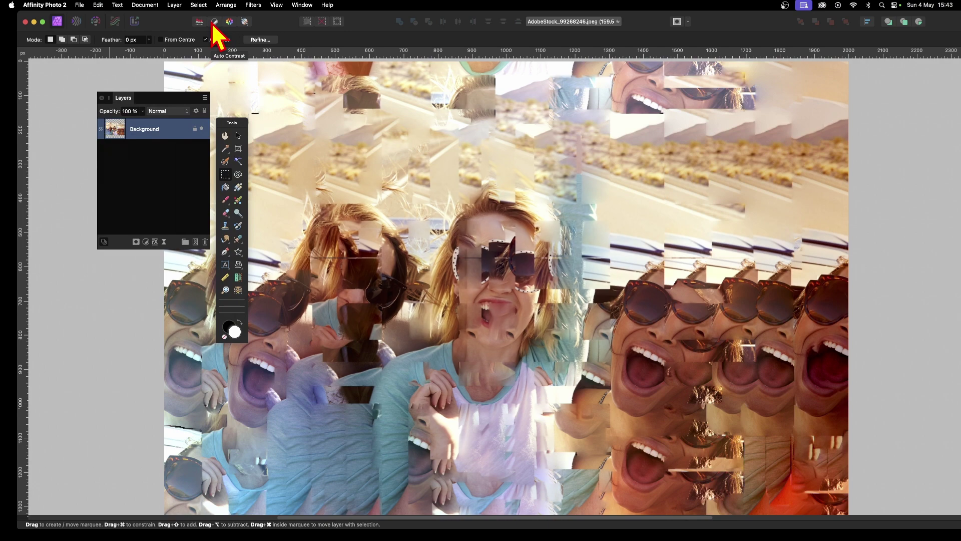
key("super+z")
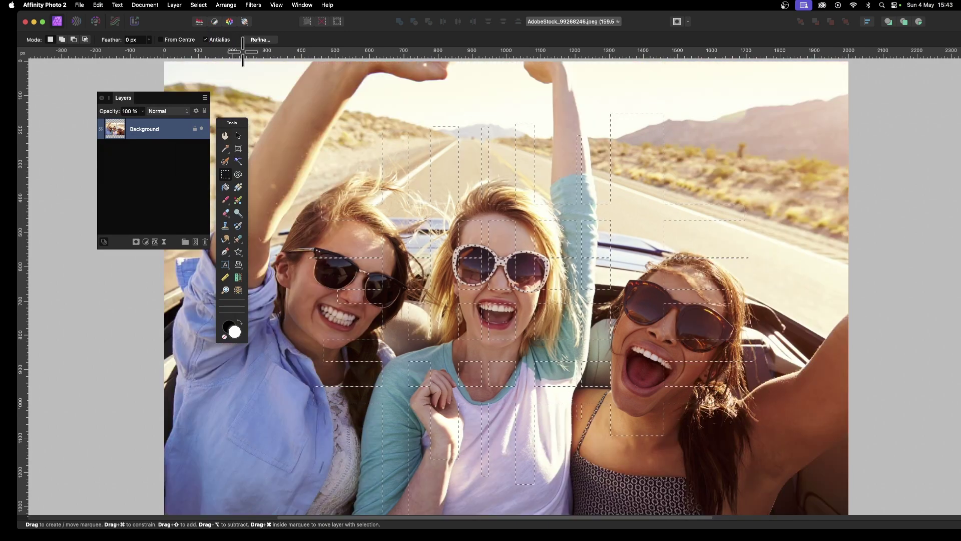
Step: Feather the strip selection by 12.9 px
left_click(199, 5)
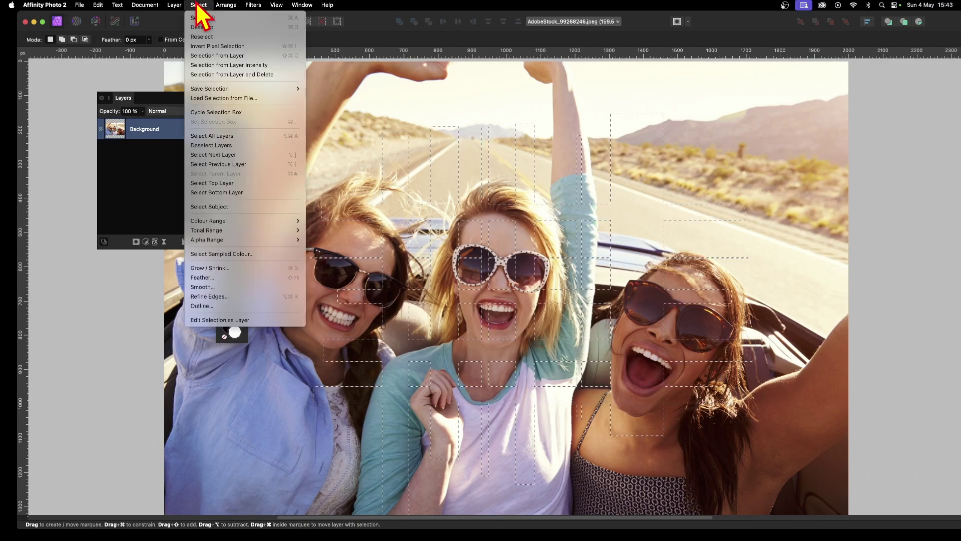
left_click(221, 278)
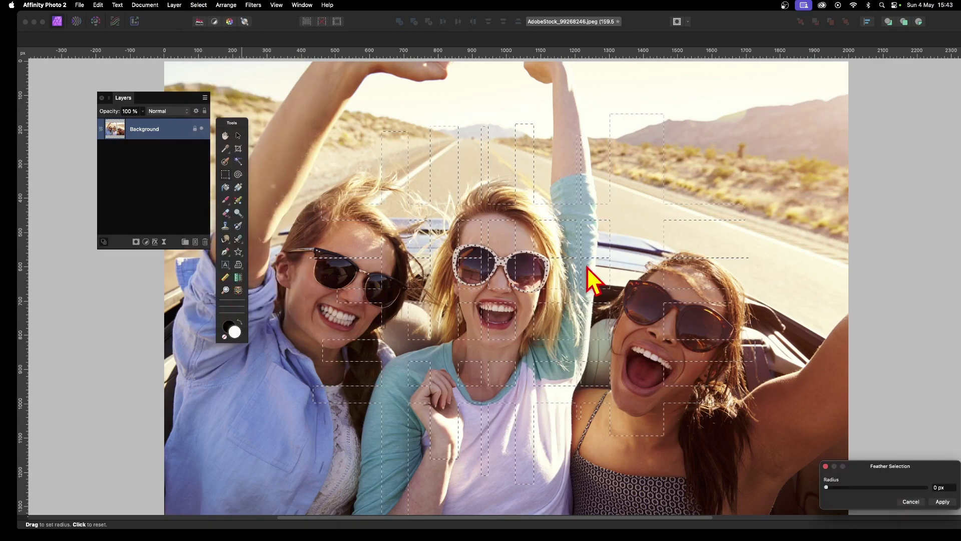
left_click_drag(880, 465, 662, 310)
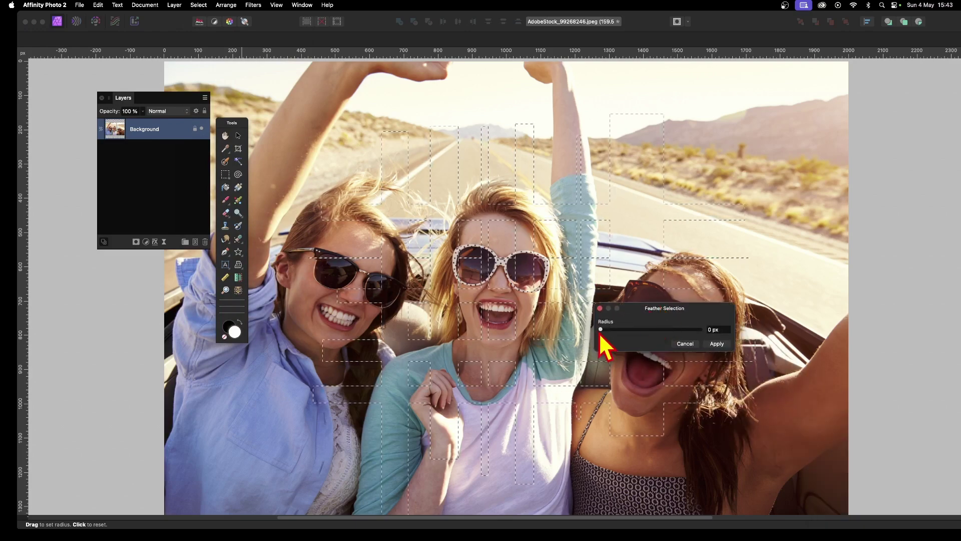
left_click_drag(602, 331, 603, 331)
left_click(716, 343)
Step: Invert the feathered selection, cut everything outside the strips and inpaint the transparent areas
left_click(200, 5)
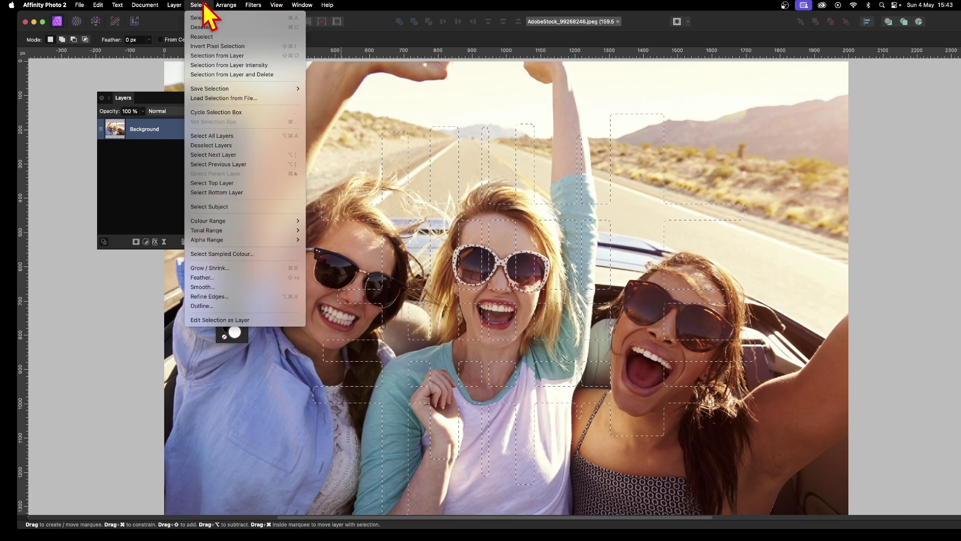
left_click(202, 46)
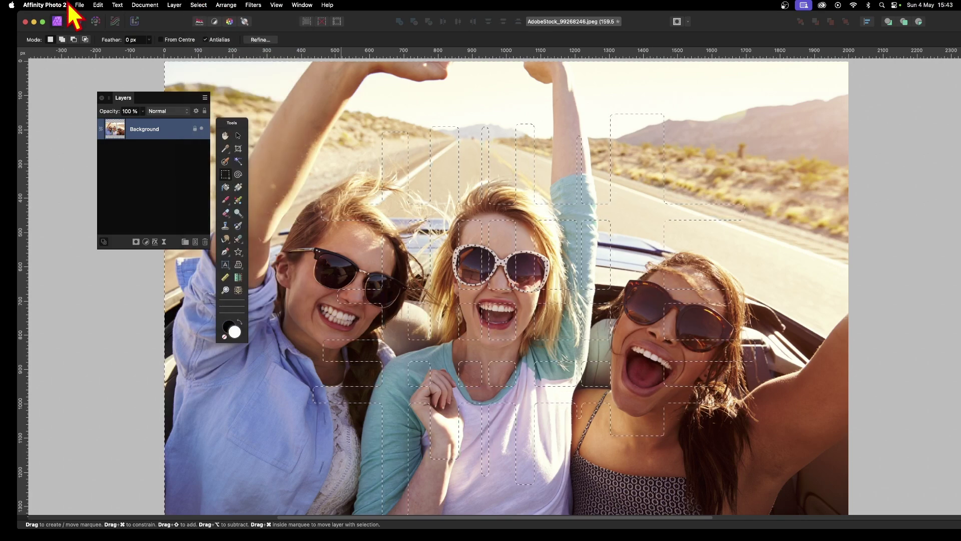
left_click(98, 5)
left_click(101, 40)
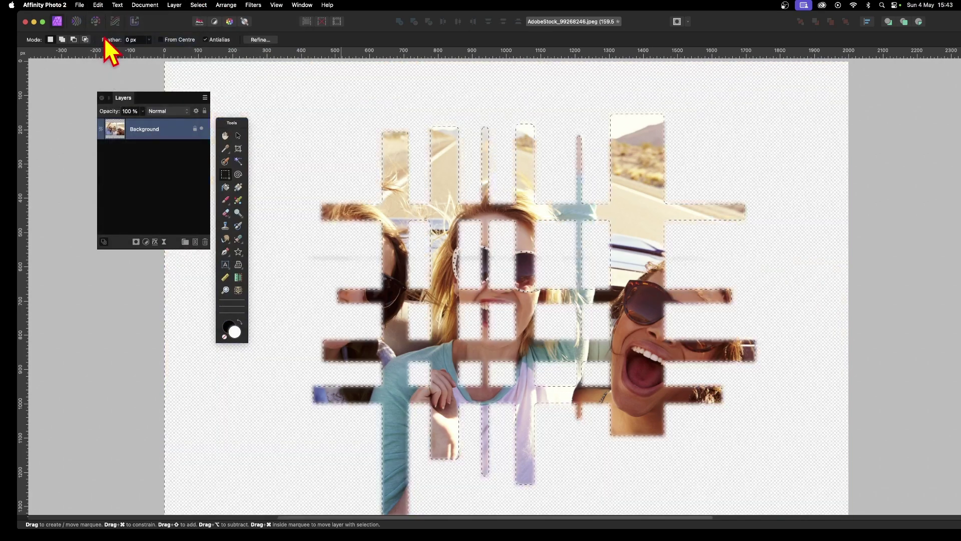
left_click(98, 5)
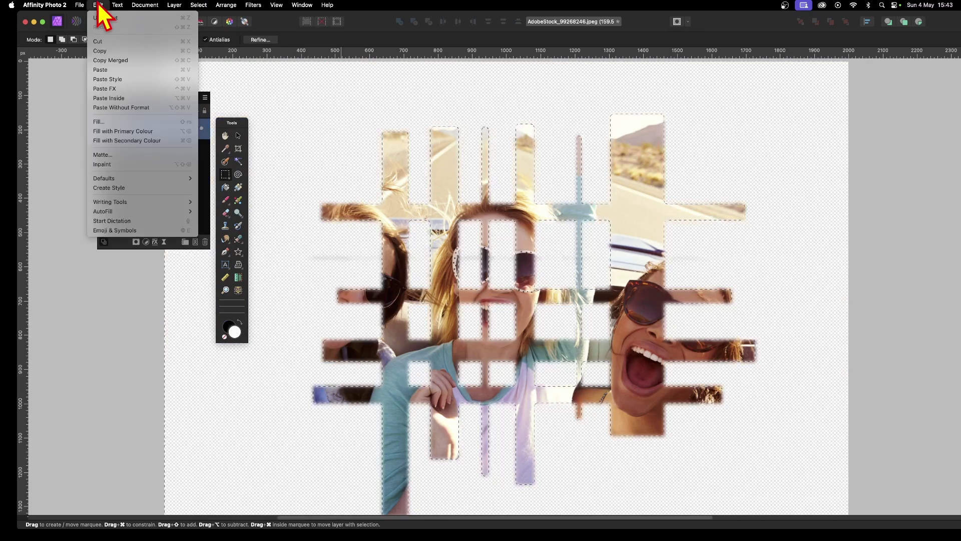
left_click(103, 164)
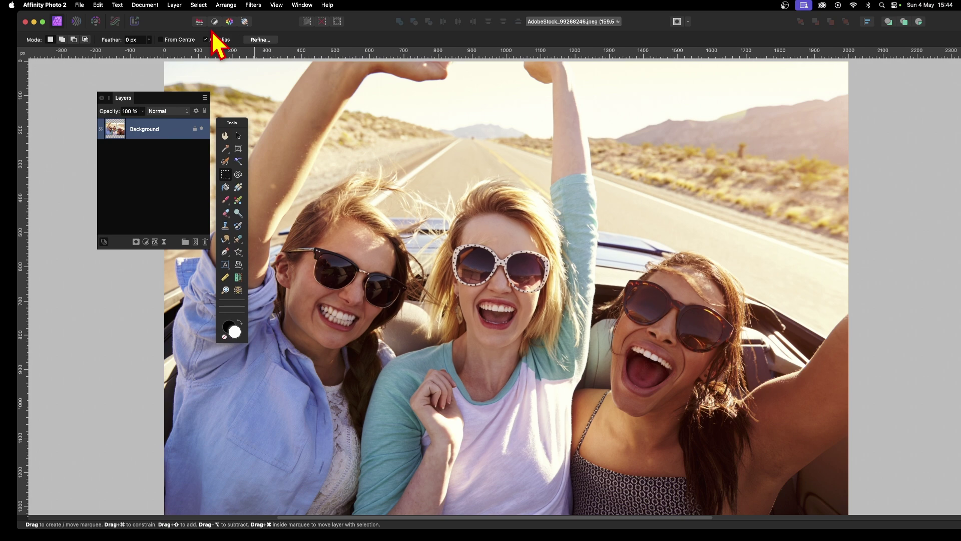
Step: Duplicate the photo layer and draw tall vertical ellipse selections across the image with the Elliptical Marquee
left_click(175, 6)
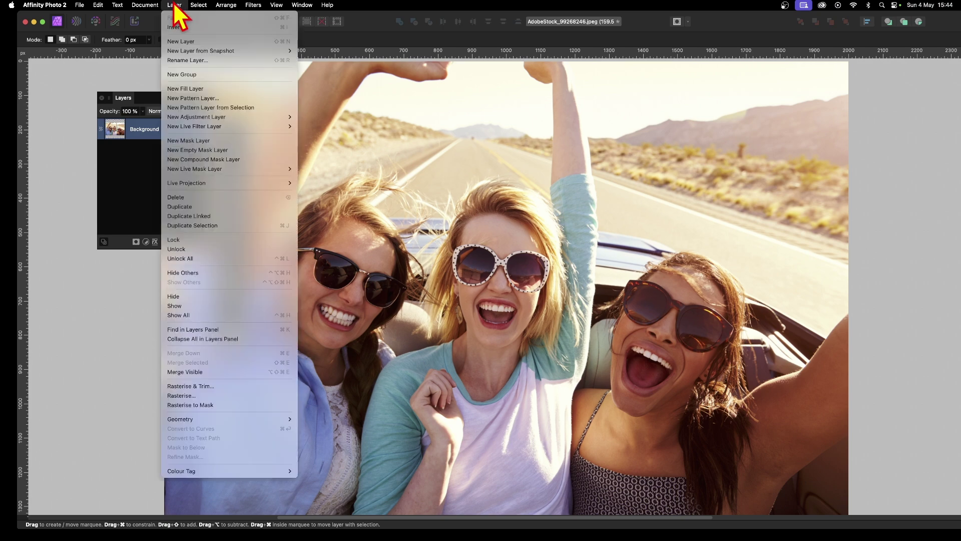
left_click(190, 206)
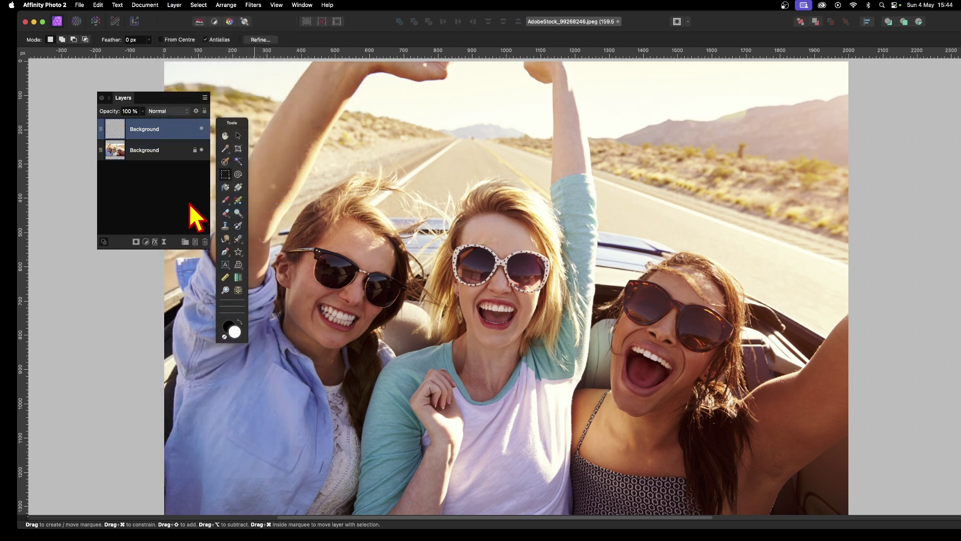
left_click(228, 175)
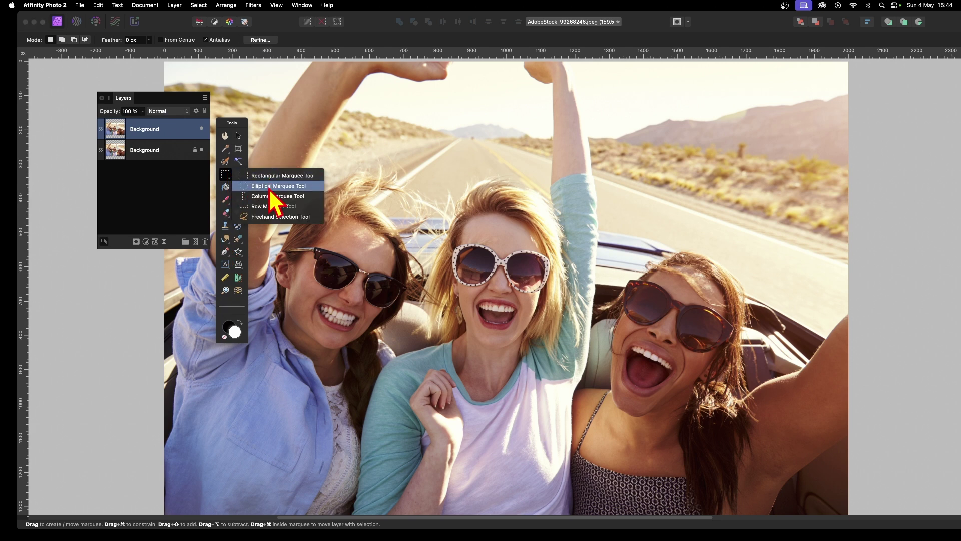
left_click(270, 188)
mouse_move(307, 104)
left_mouse_down()
mouse_move(328, 198)
mouse_move(331, 448)
left_mouse_up()
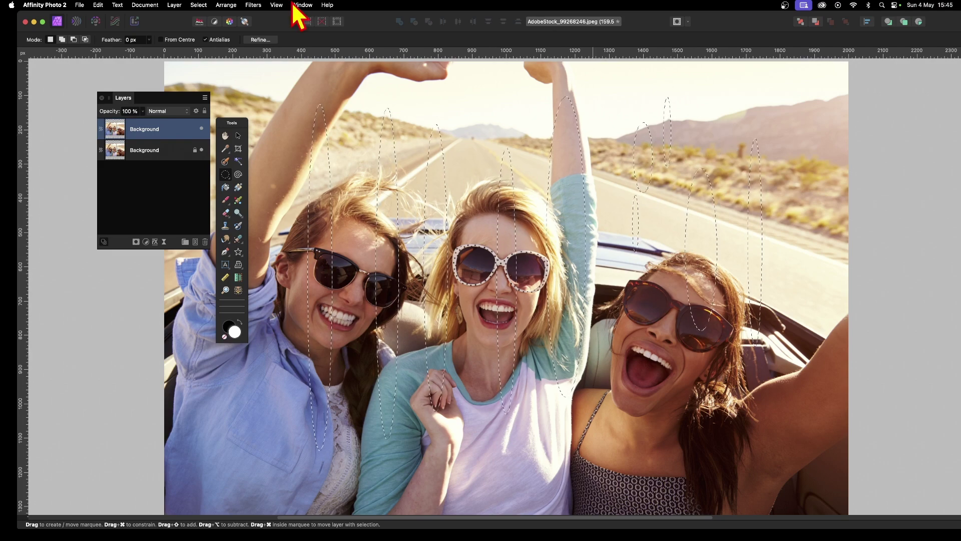
Step: Invert the oval selection, cut and inpaint it into a glitch collage, then deselect
left_click(201, 6)
left_click(203, 46)
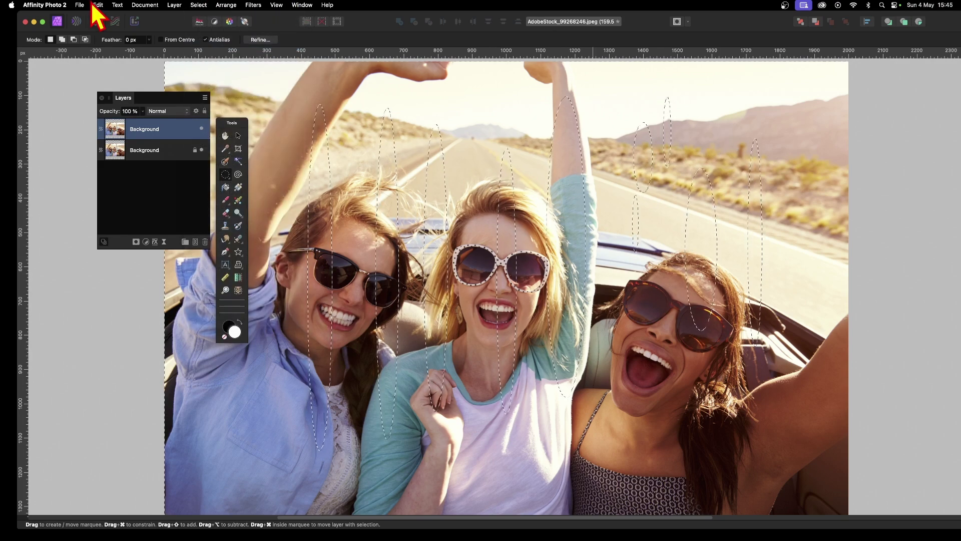
left_click(98, 8)
left_click(101, 40)
left_click(98, 7)
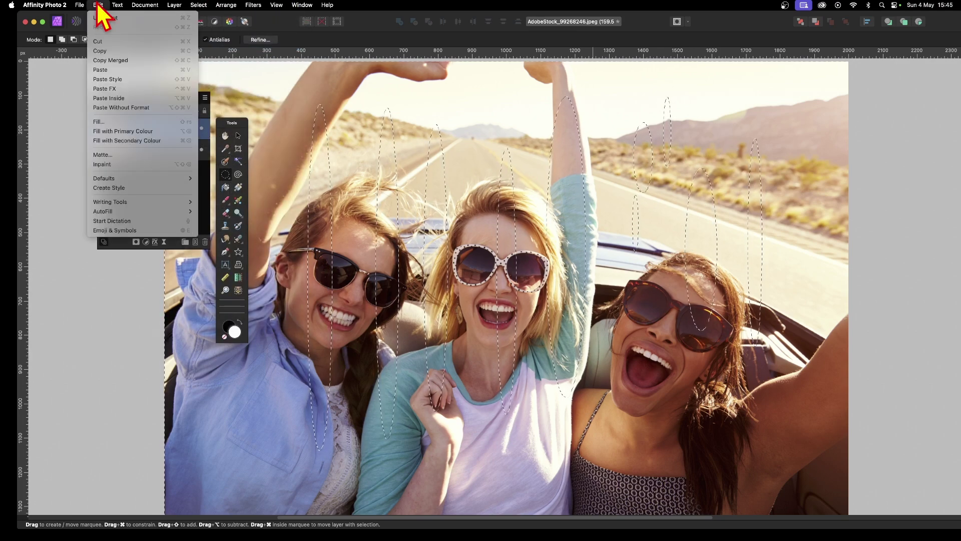
left_click(114, 165)
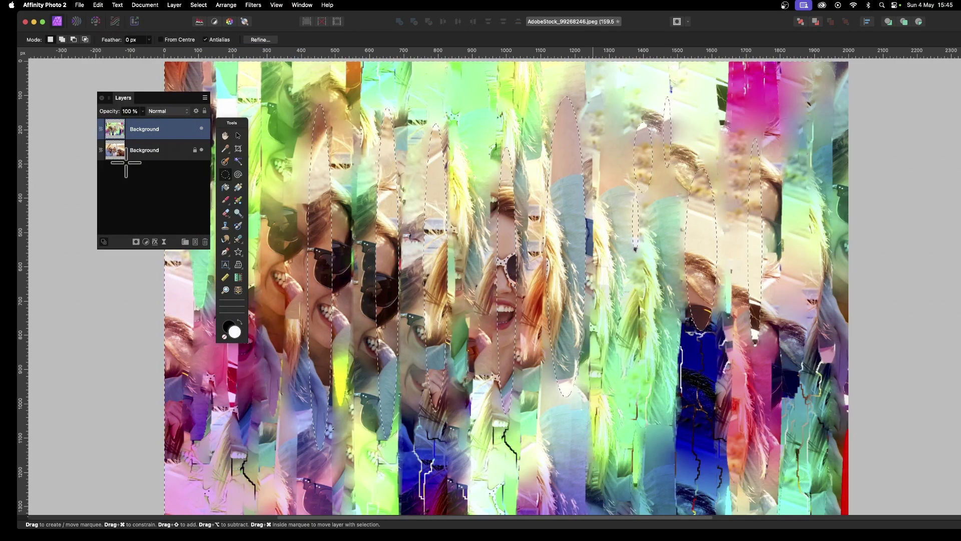
left_click(197, 6)
left_click(199, 28)
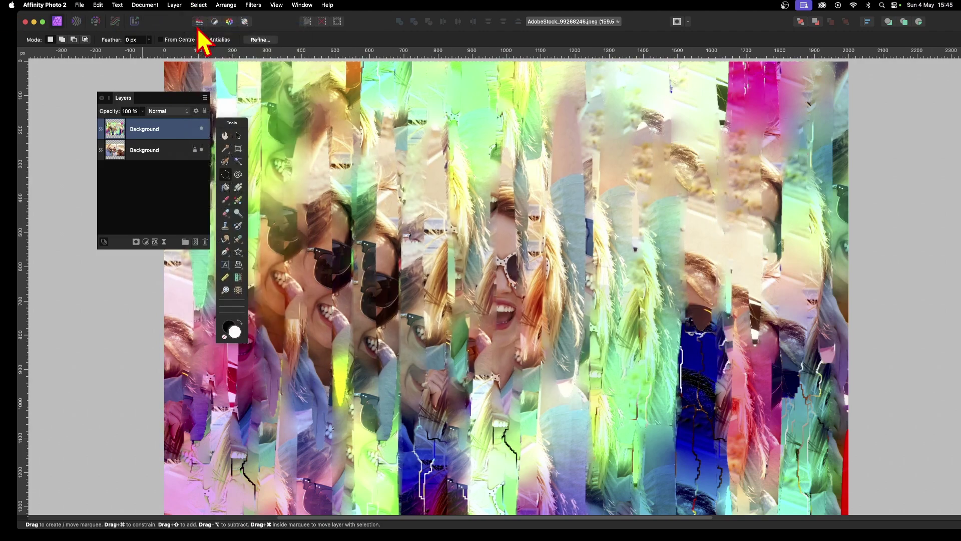
Step: Give the glitch layer Lighten blend mode and 72% opacity
left_click(162, 111)
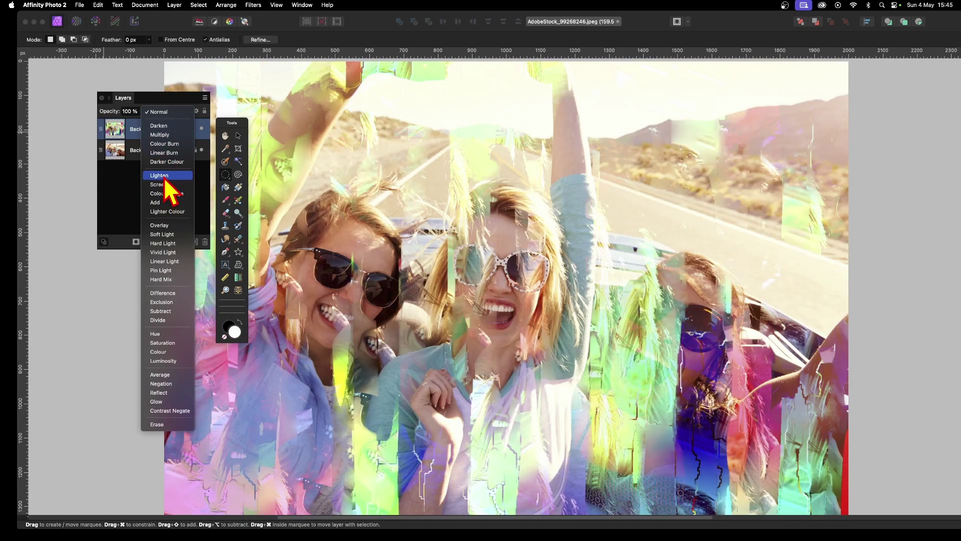
left_click(165, 179)
left_click(143, 112)
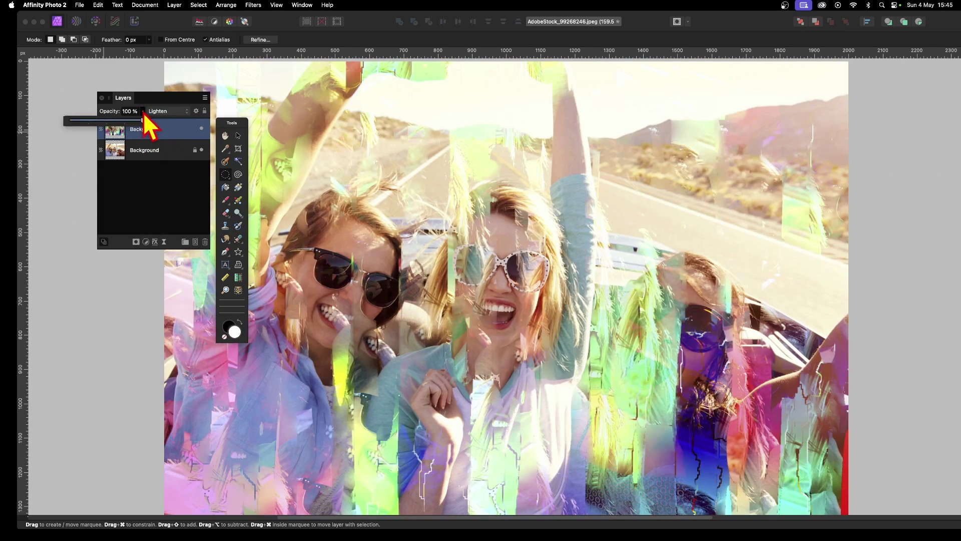
left_click_drag(144, 119, 123, 121)
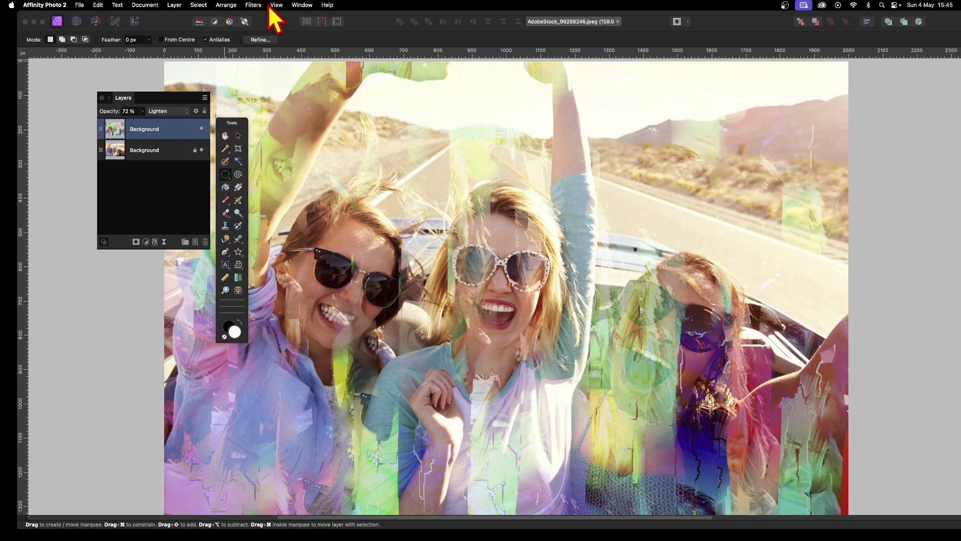
Step: Apply the Deform distortion filter to the glitch layer
left_click(253, 5)
mouse_move(256, 52)
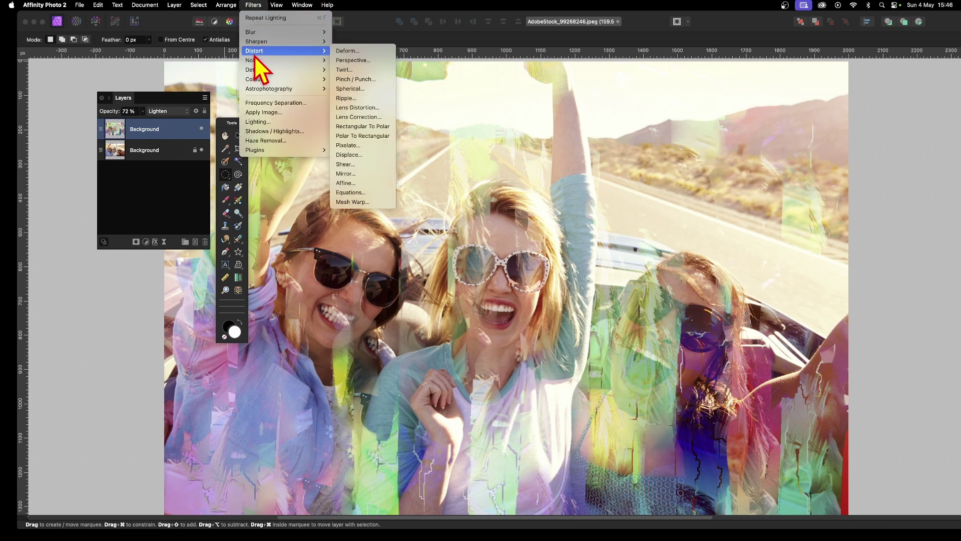
left_click(350, 52)
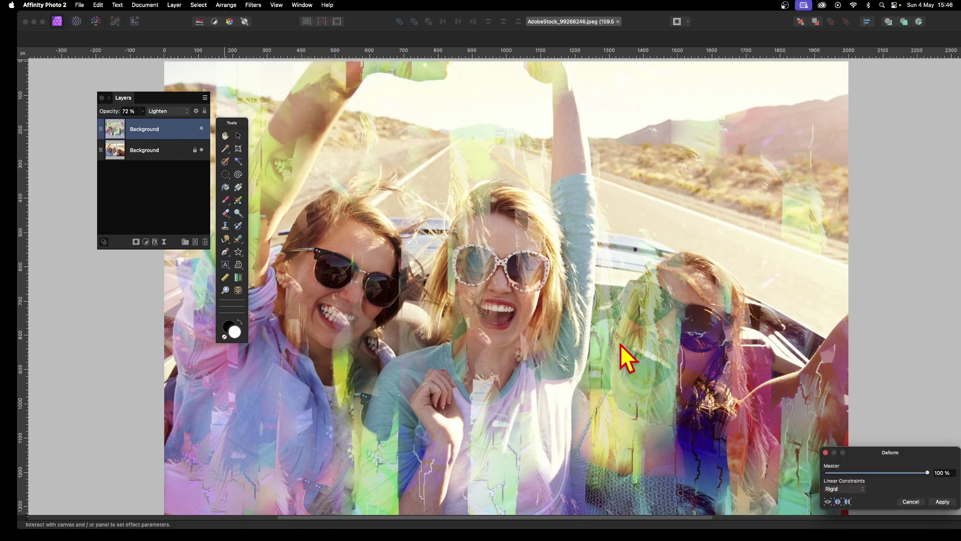
left_click_drag(888, 476, 712, 392)
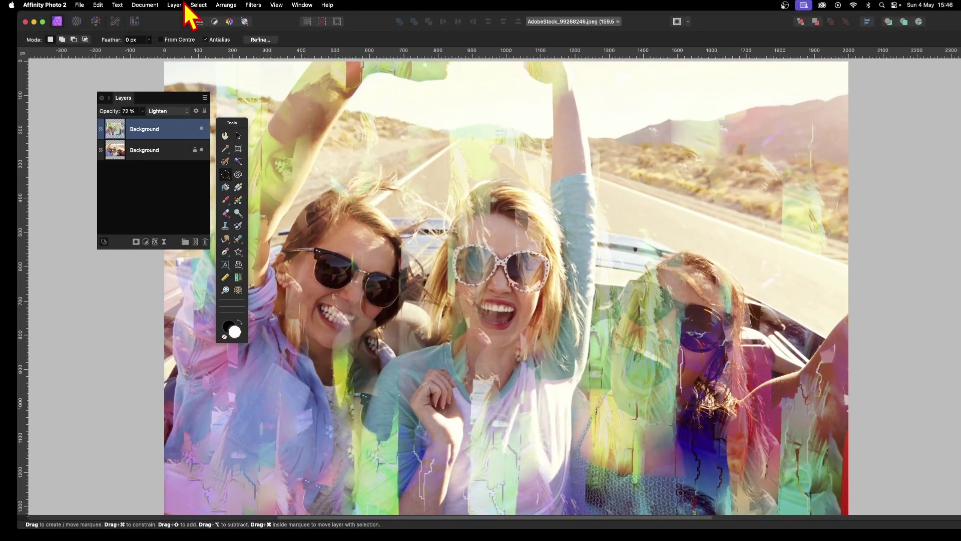
Step: Merge the glitch layer down into the photo and duplicate the merged layer
left_click(173, 5)
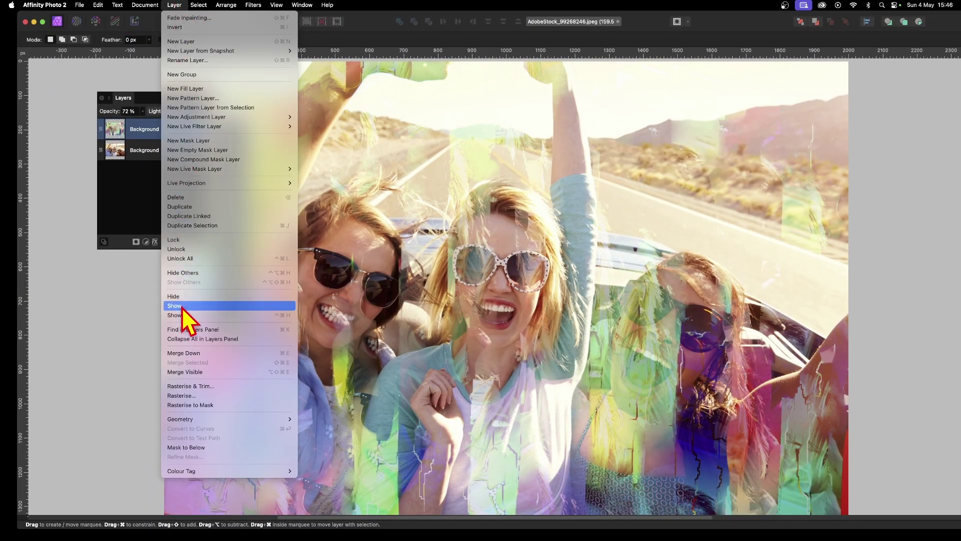
left_click(188, 352)
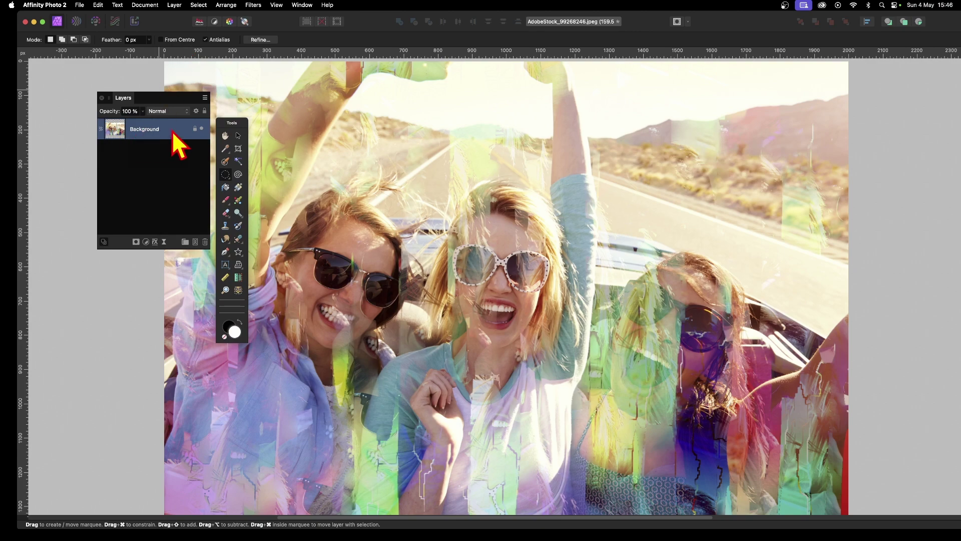
left_click(175, 5)
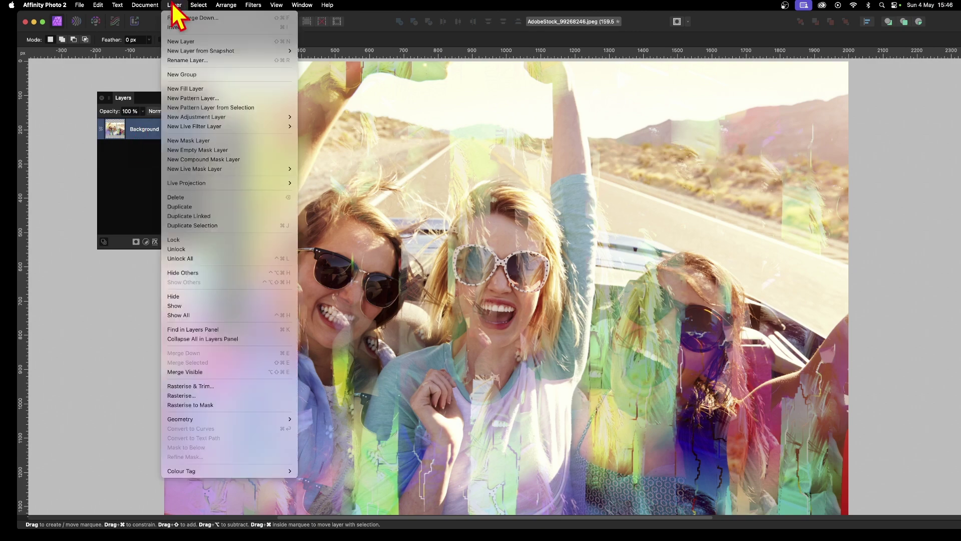
left_click(179, 207)
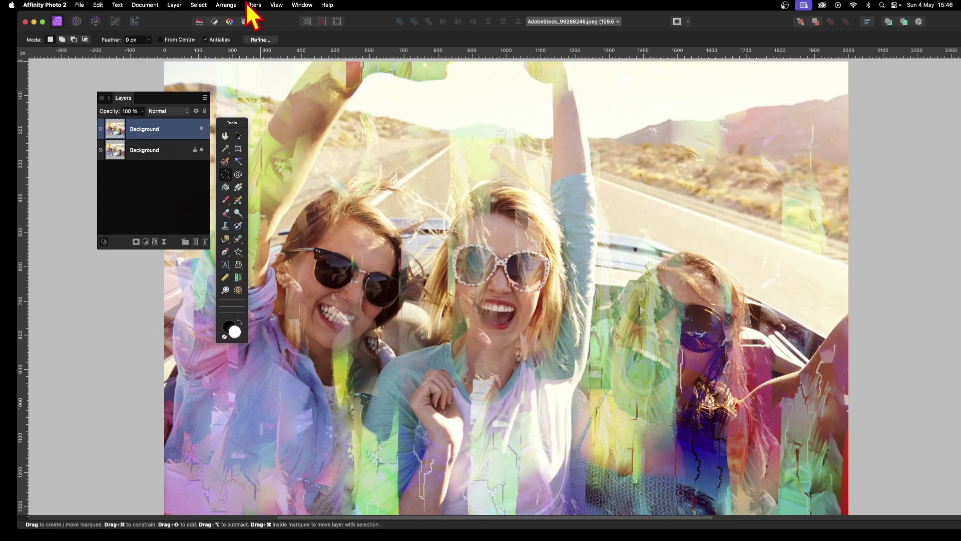
Step: Restore the elliptical strip selection and cut the strips from the top layer
left_click(198, 5)
left_click(200, 37)
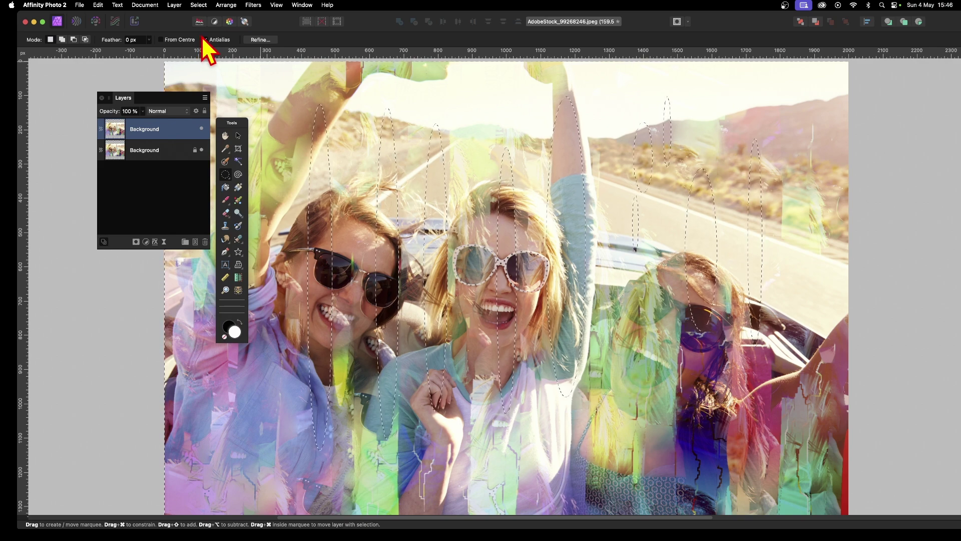
left_click(99, 6)
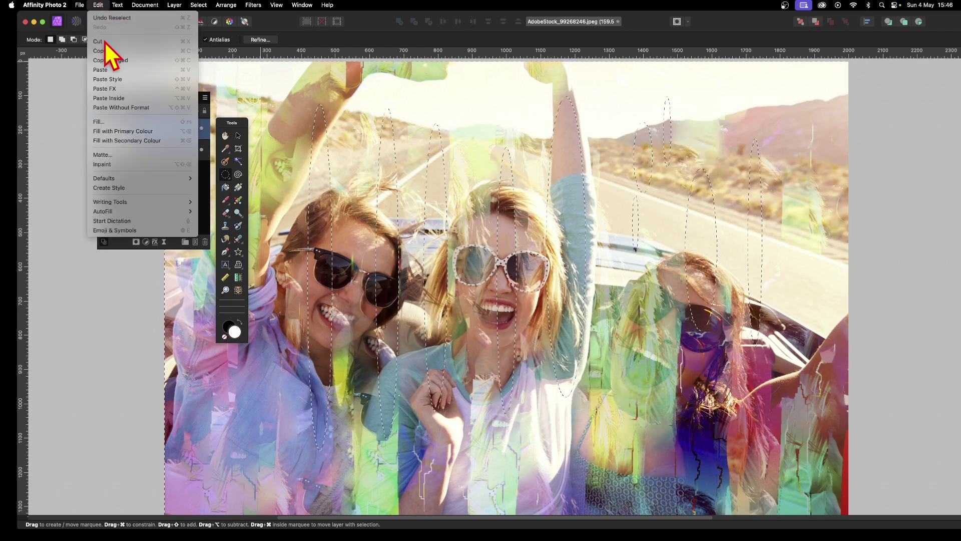
left_click(105, 41)
Step: Inpaint the empty strips with generated content, then deselect
left_click(98, 5)
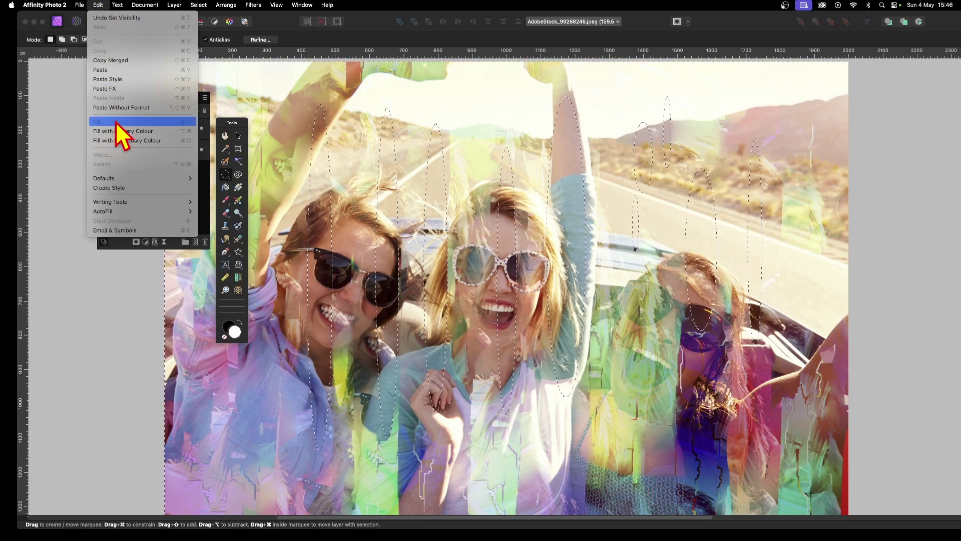
left_click(125, 163)
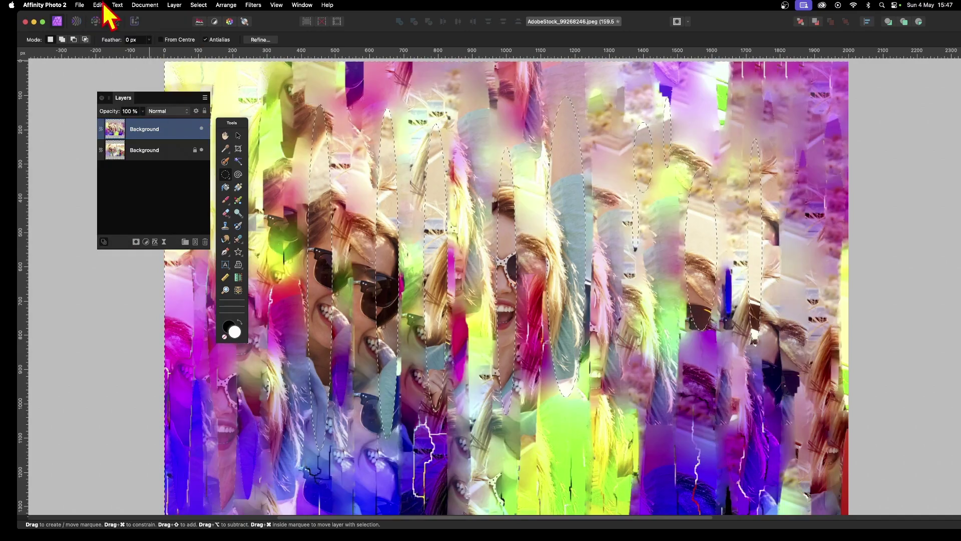
left_click(197, 5)
left_click(200, 33)
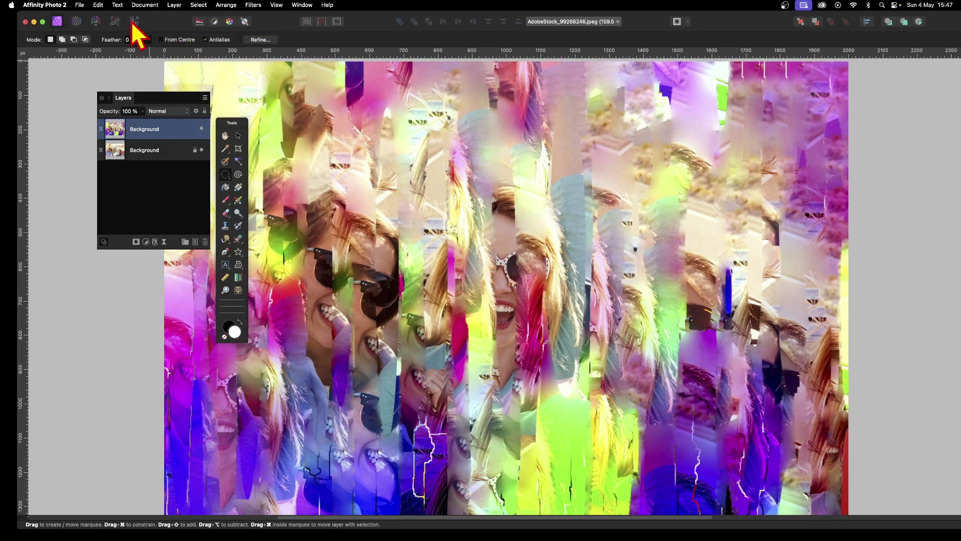
Step: Set the collage layer's blend mode to Overlay and merge it down into Background
left_click(157, 111)
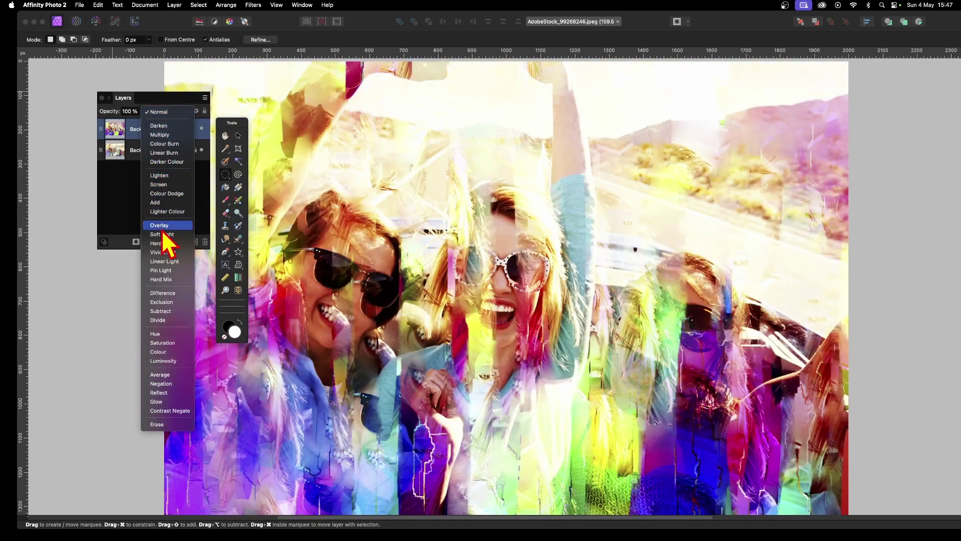
left_click(161, 227)
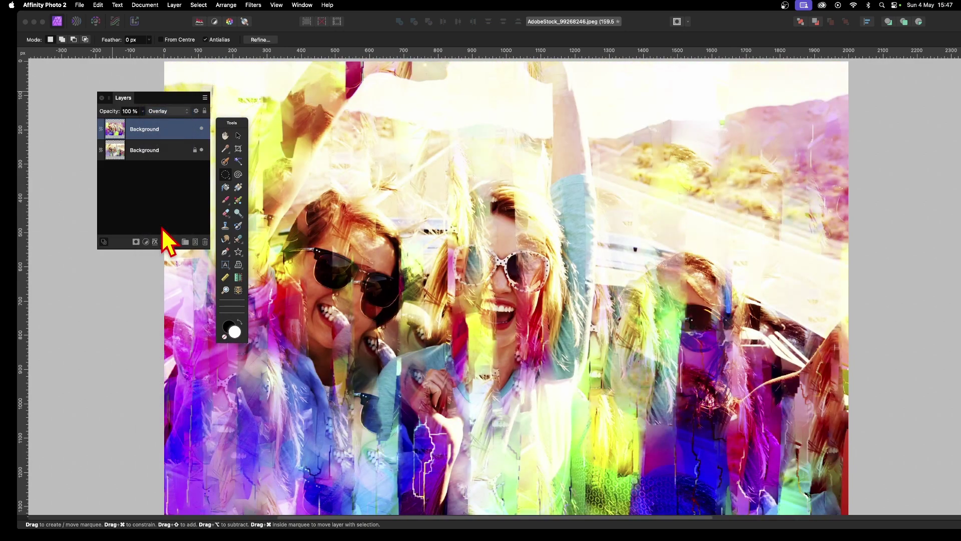
left_click(174, 5)
left_click(226, 353)
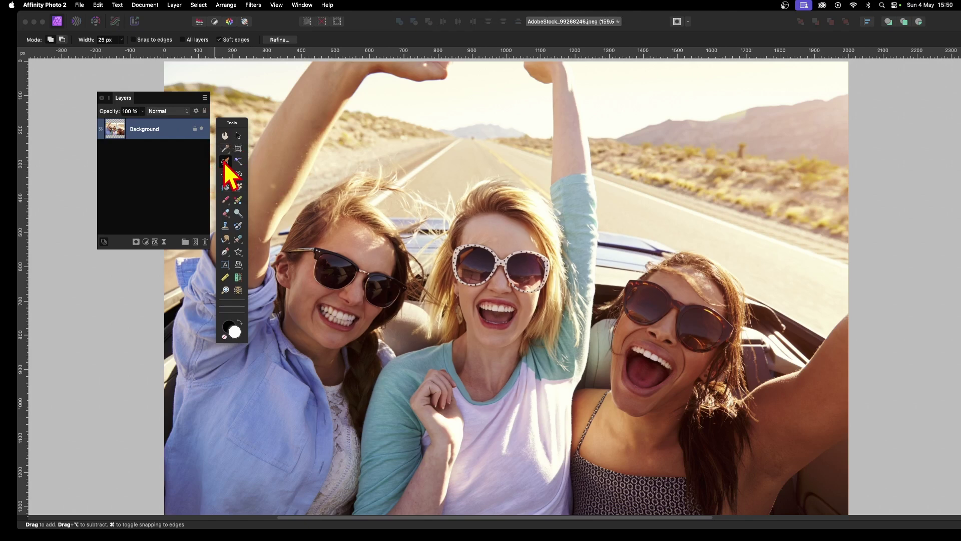
Step: With a 48 px Selection Brush, paint a looping scribble selection over the women
left_click(121, 40)
left_click_drag(121, 44, 135, 48)
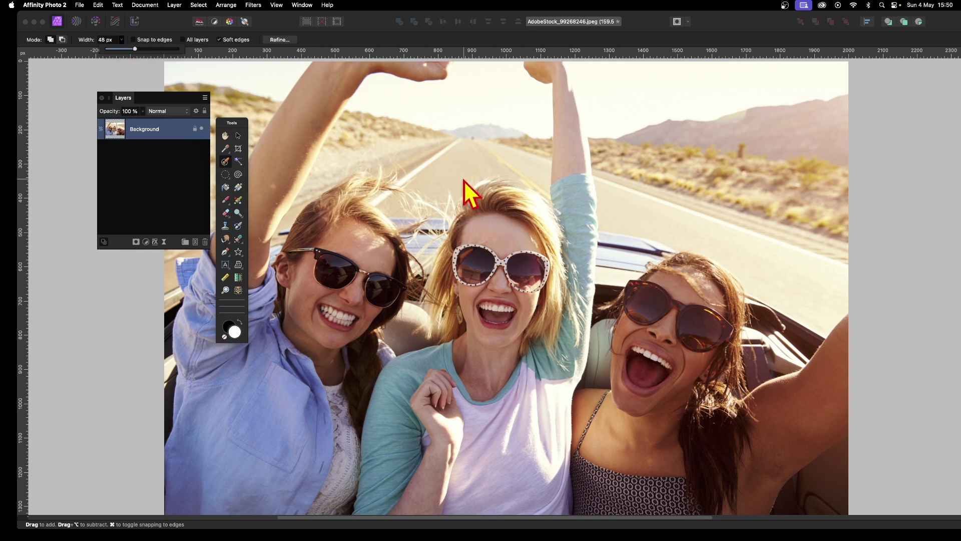
mouse_move(463, 173)
left_mouse_down()
mouse_move(460, 270)
mouse_move(609, 328)
left_mouse_up()
mouse_move(691, 241)
left_mouse_down()
mouse_move(411, 222)
mouse_move(325, 334)
mouse_move(326, 392)
mouse_move(412, 438)
mouse_move(466, 436)
mouse_move(469, 400)
left_mouse_up()
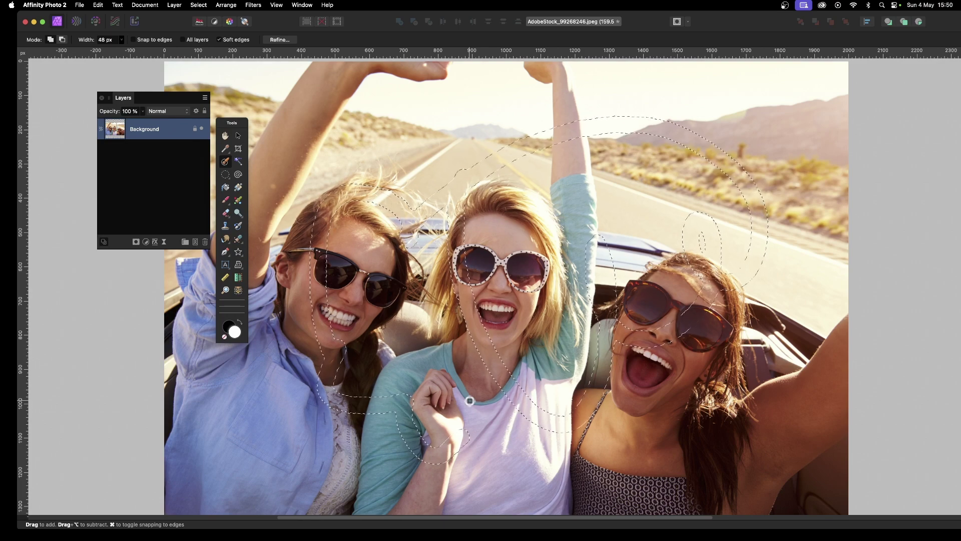
Step: Invert the selection, cut everything outside the scribble, inpaint it, and deselect
left_click(198, 5)
left_click(210, 46)
left_click(98, 5)
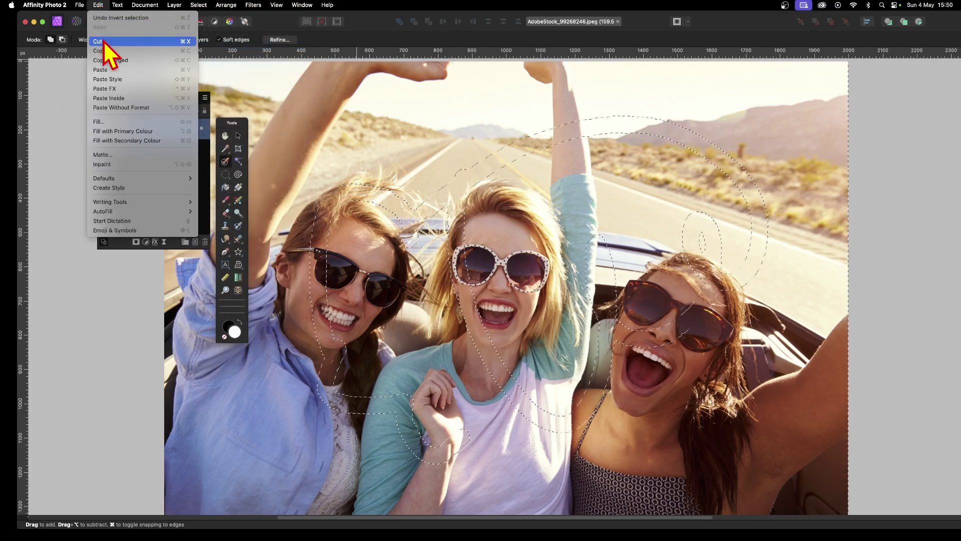
left_click(104, 42)
left_click(102, 6)
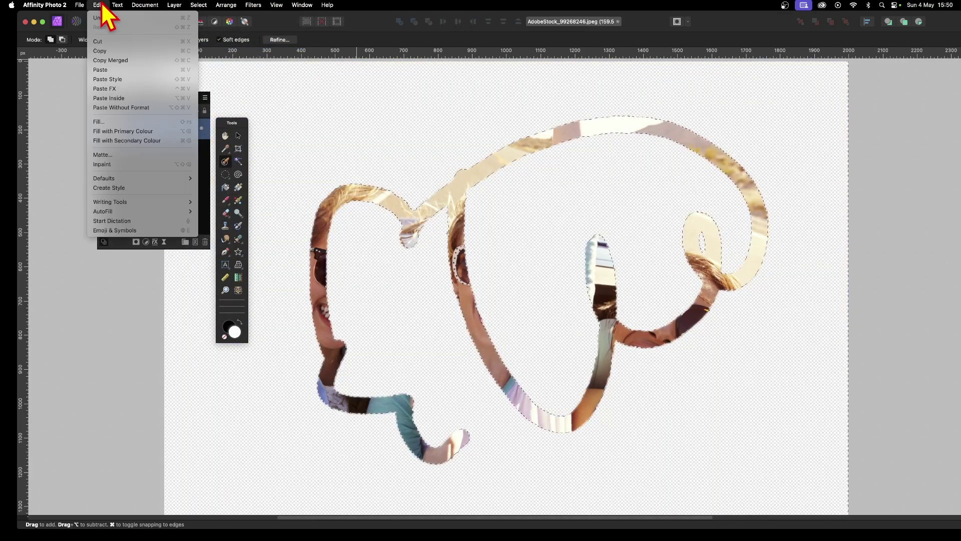
left_click(100, 164)
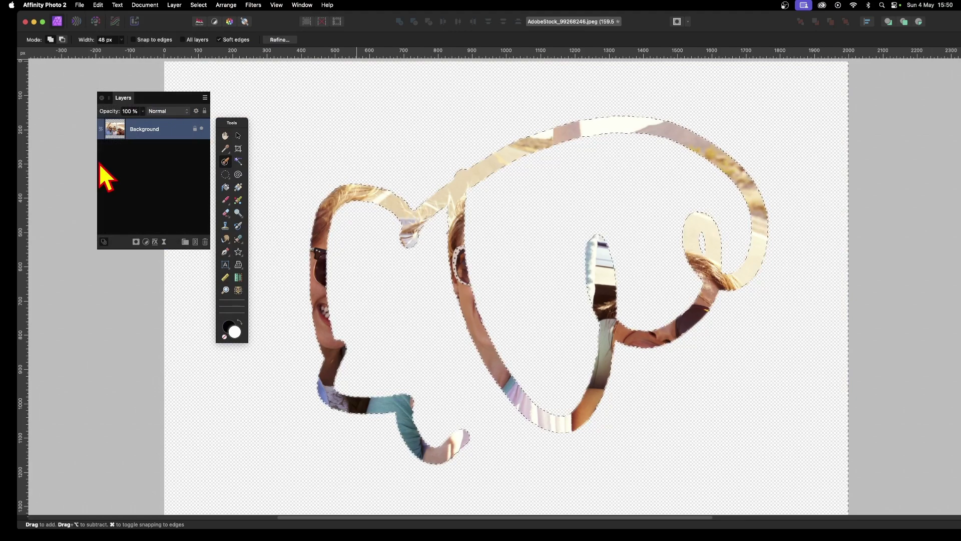
left_click(199, 5)
left_click(208, 36)
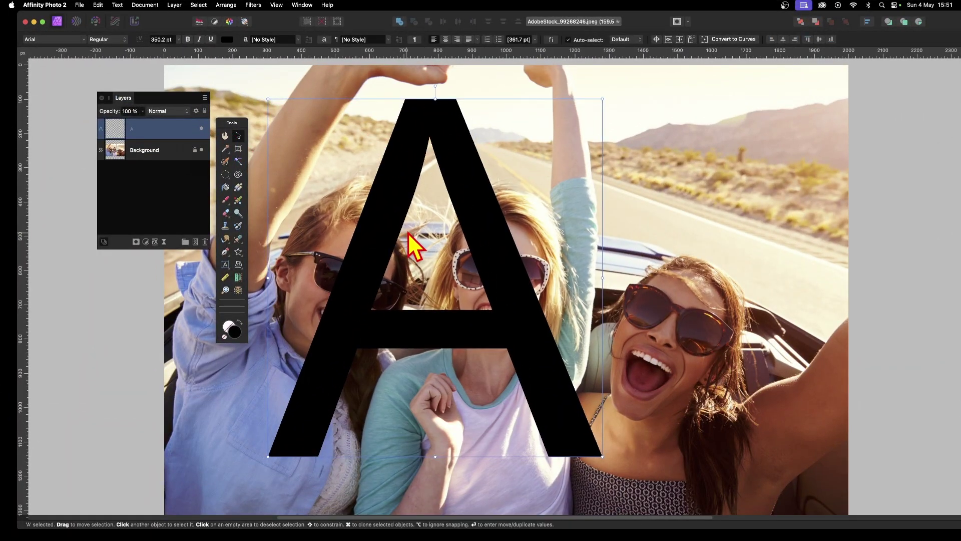
Step: Make a selection from the A text layer's shape, then delete the text layer
left_click(203, 5)
left_click(215, 56)
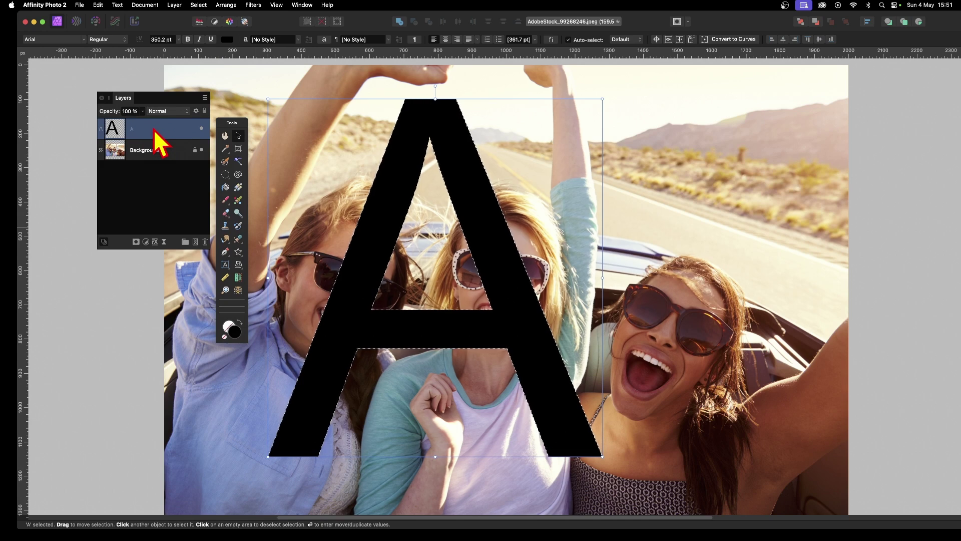
key("Delete")
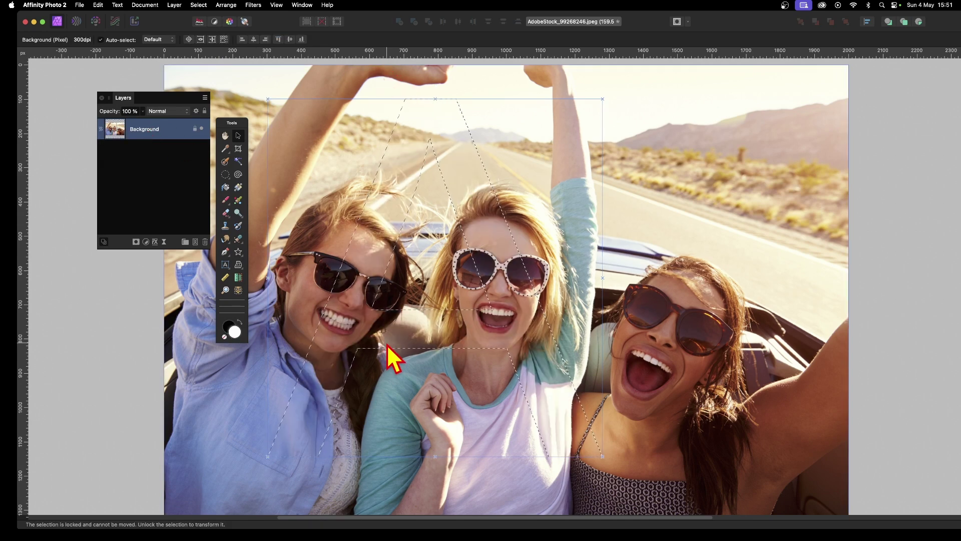
left_click(198, 6)
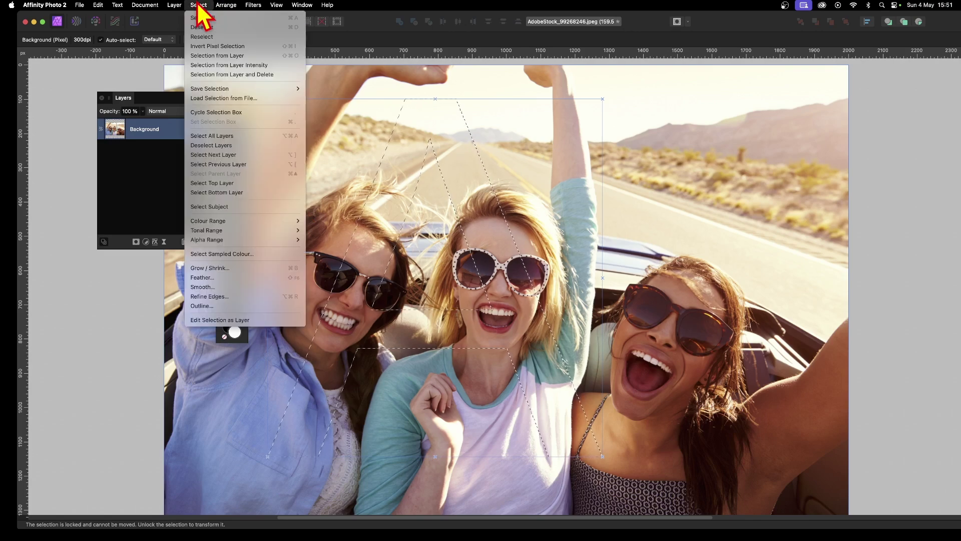
left_click(208, 45)
left_click(98, 5)
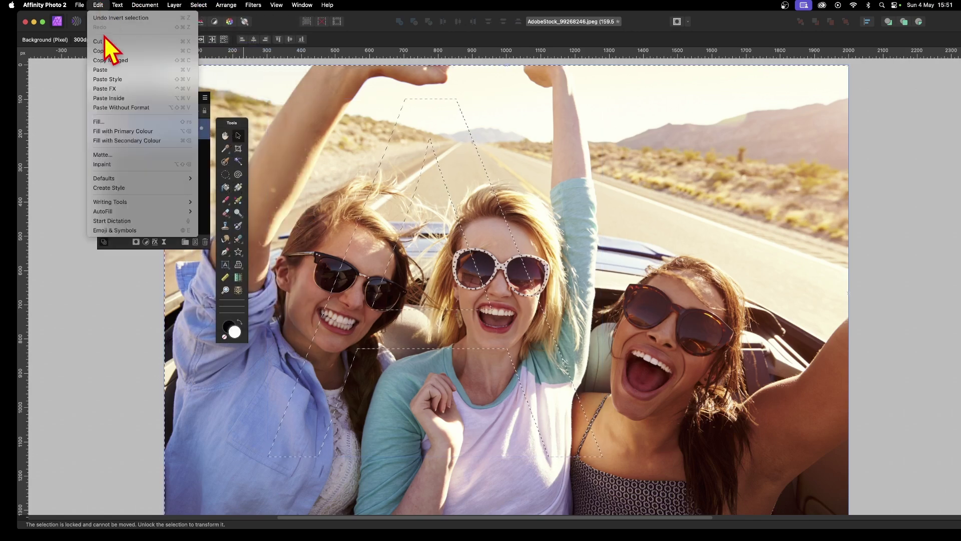
left_click(106, 43)
left_click(99, 5)
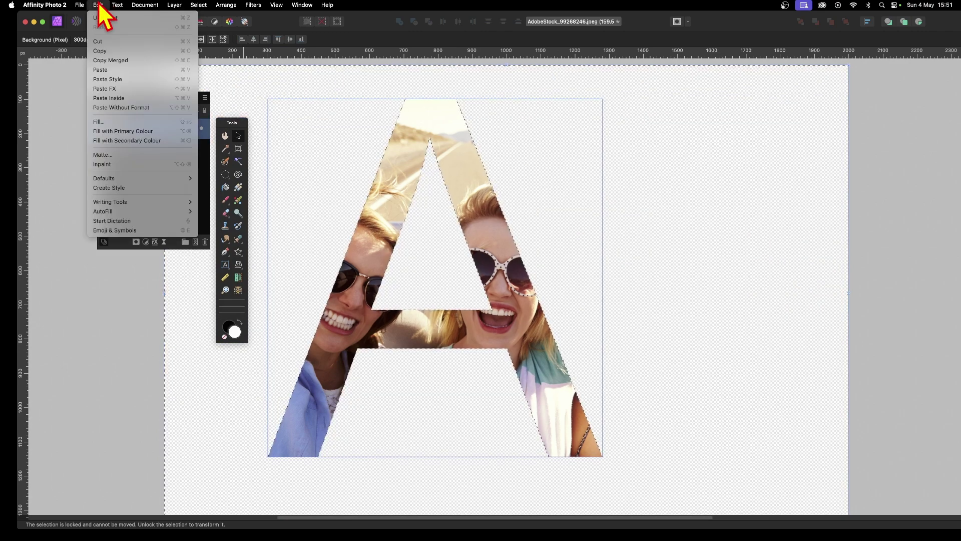
left_click(114, 164)
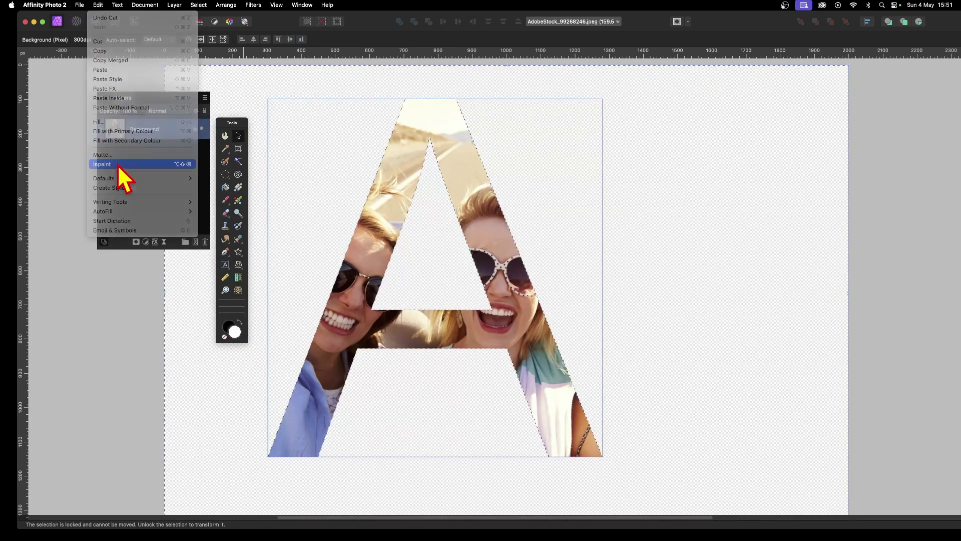
left_click(198, 5)
left_click(203, 27)
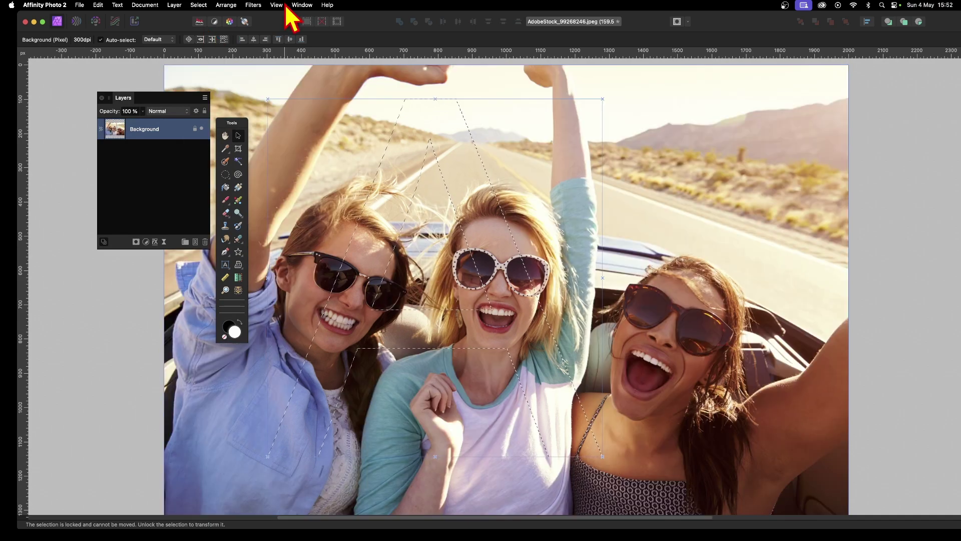
Step: Give the A-shaped selection a light Gaussian blur of 9.7 px
left_click(253, 5)
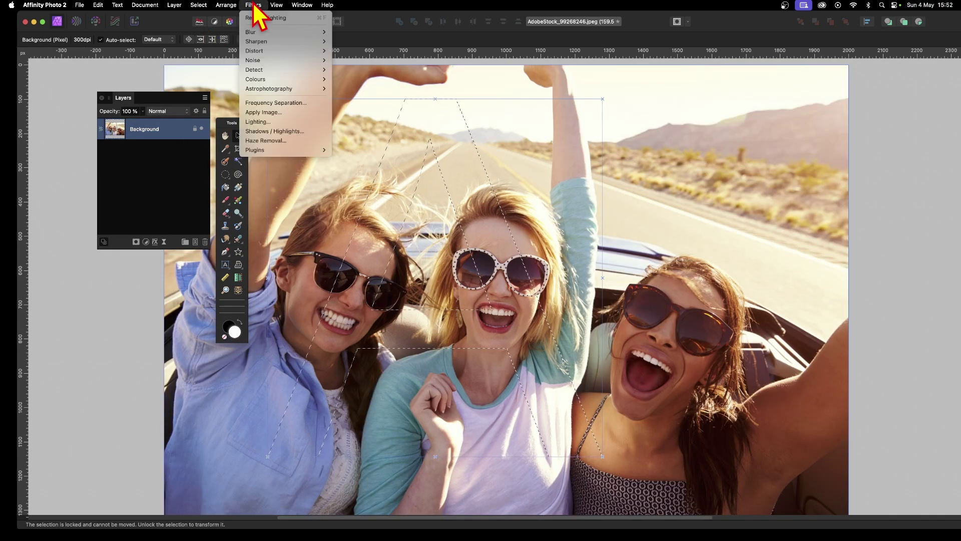
mouse_move(262, 32)
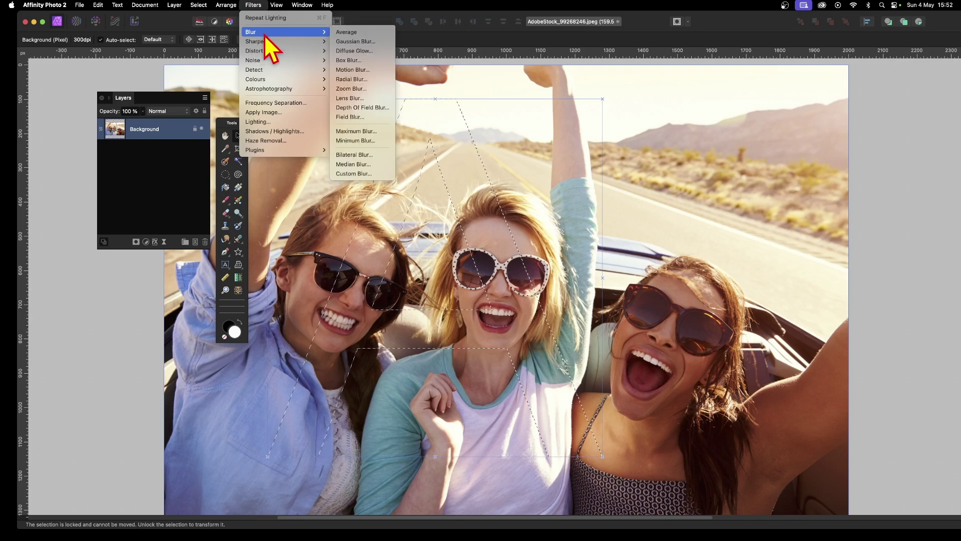
left_click(383, 43)
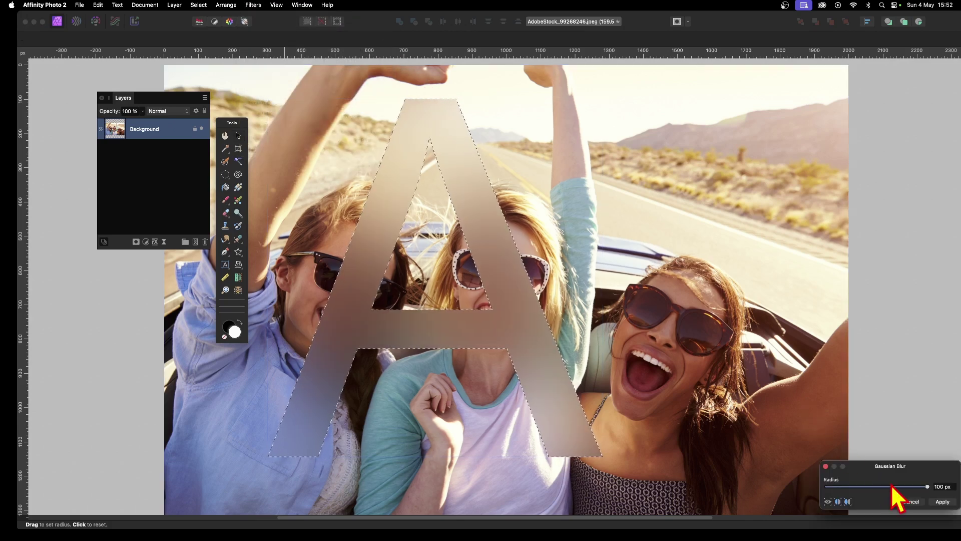
left_click_drag(892, 485, 868, 485)
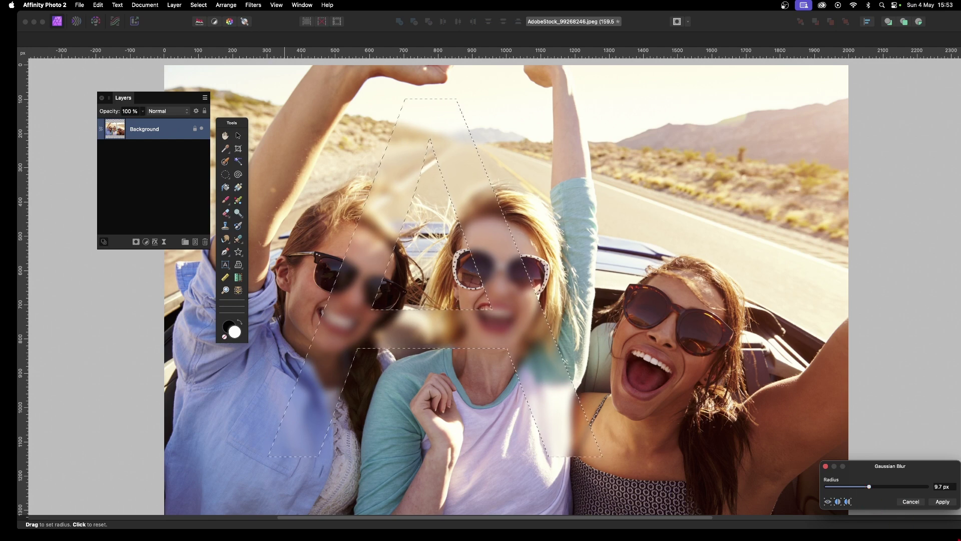
left_click(946, 501)
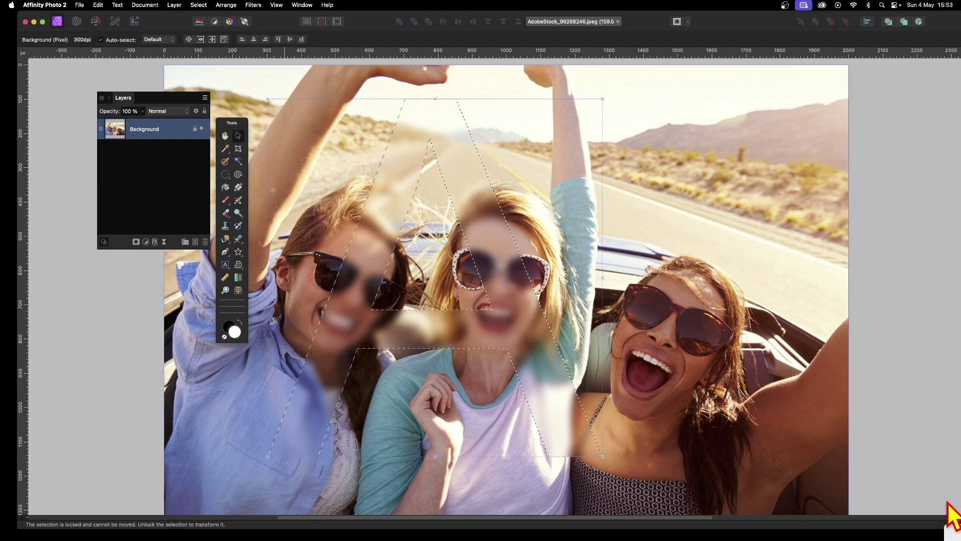
Step: Invert the selection and cut away the photo outside the blurred A
left_click(199, 5)
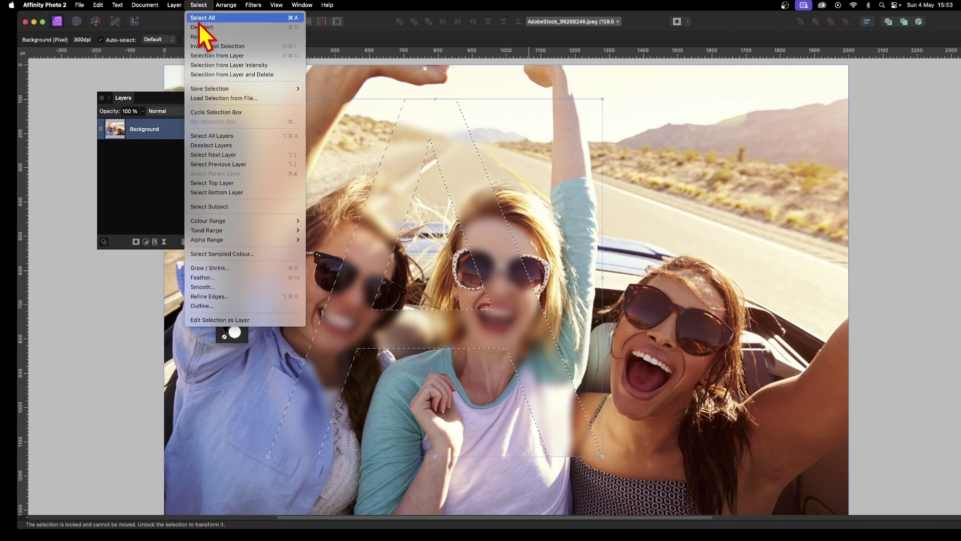
left_click(208, 47)
left_click(98, 5)
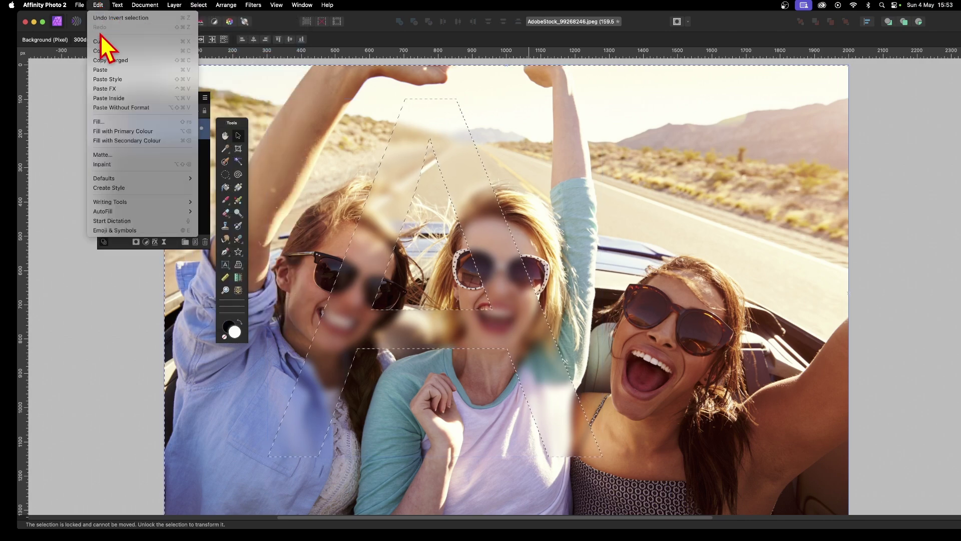
left_click(102, 41)
left_click(98, 6)
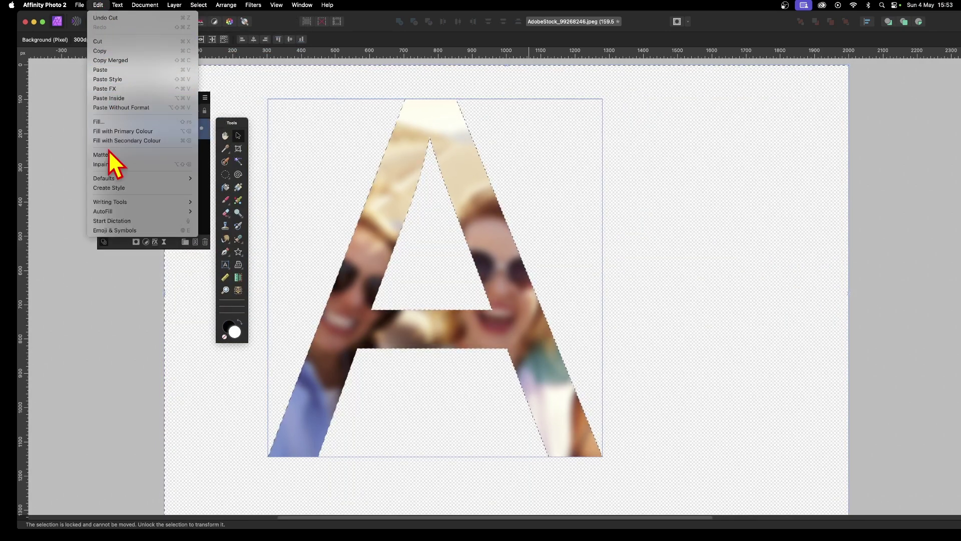
left_click(110, 166)
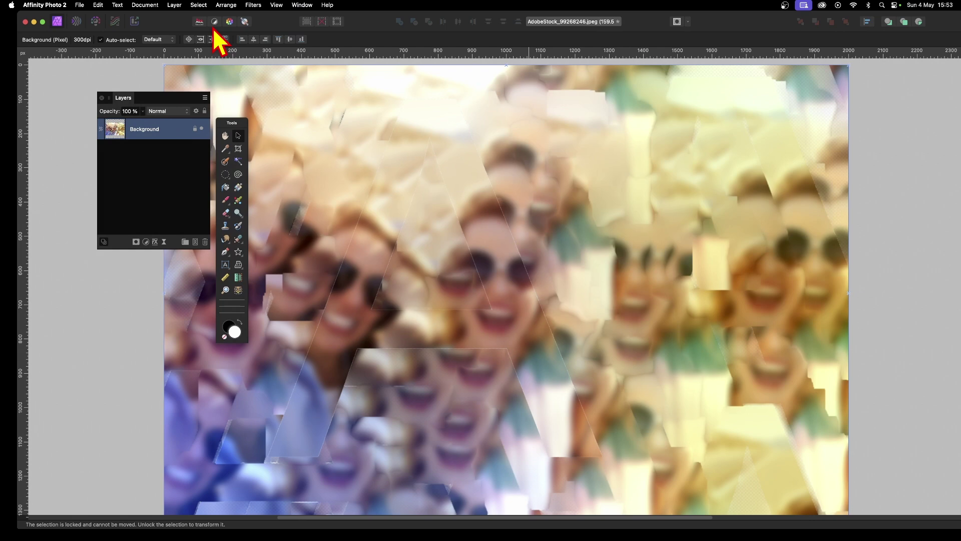